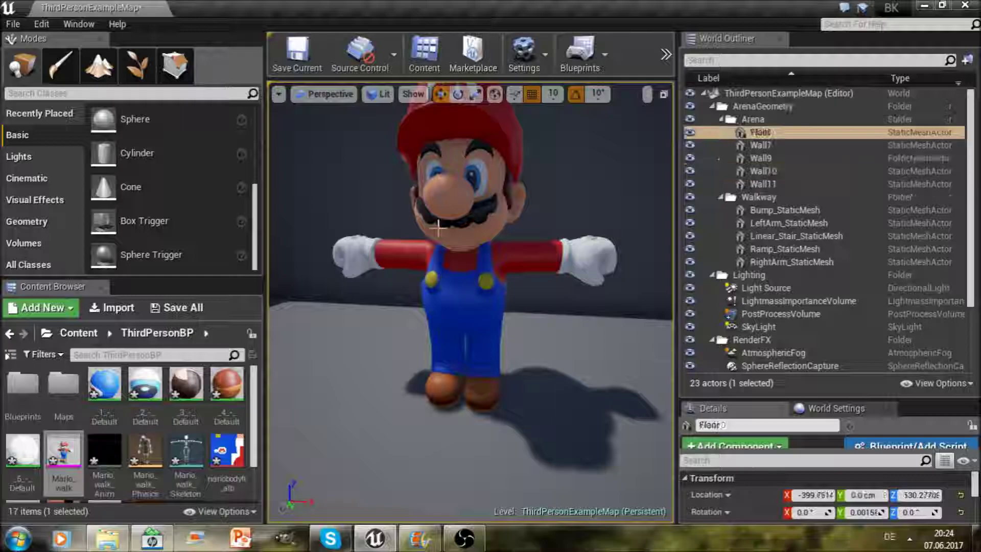
- Orbit and zoom the viewport to a three-quarter side view of Mario
{"action": "scroll", "coordinate": [438, 223], "scroll_direction": "down", "scroll_amount": 3}
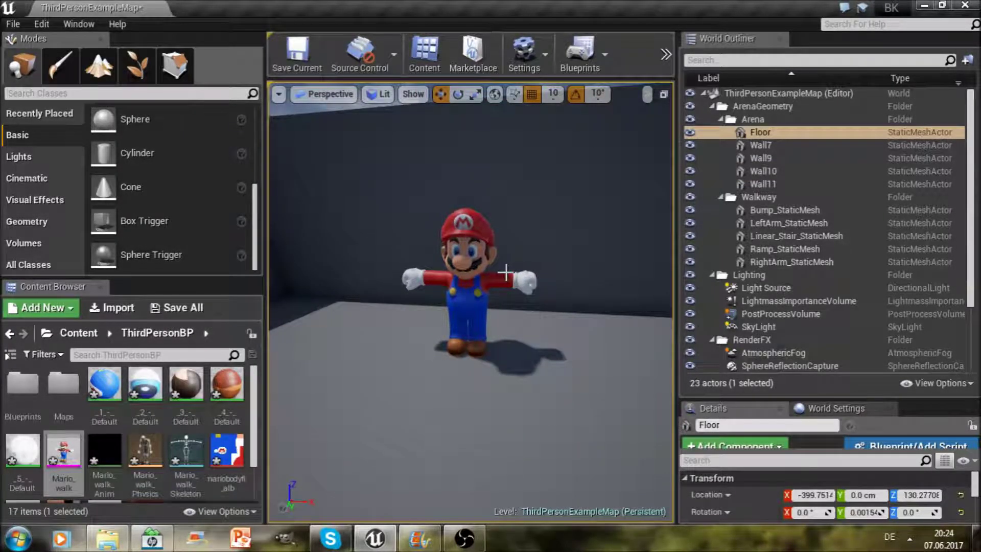
{"action": "scroll", "coordinate": [506, 272], "scroll_direction": "up", "scroll_amount": 3}
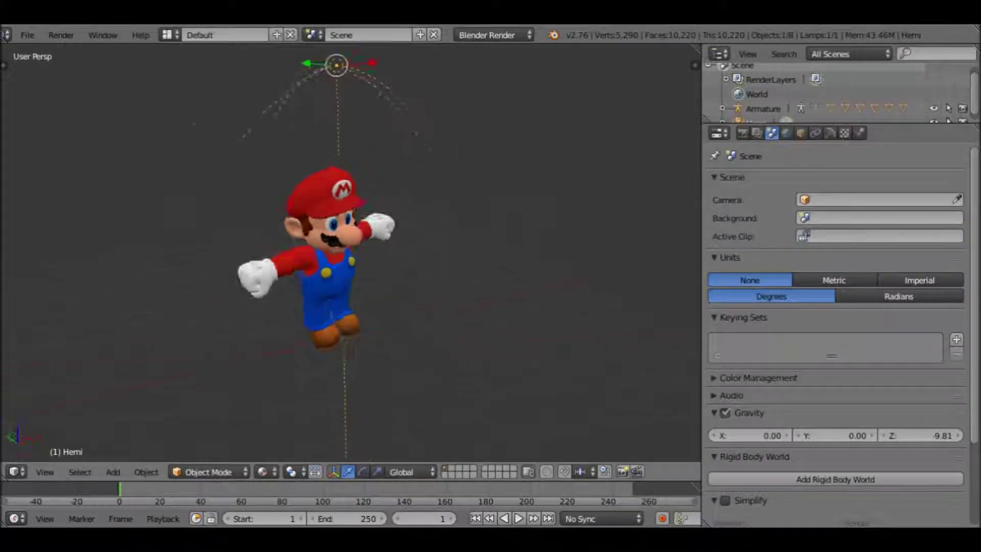
{"action": "middle_click_drag", "start_coordinate": [353, 256], "coordinate": [357, 256]}
{"action": "scroll", "coordinate": [352, 255], "scroll_direction": "down", "scroll_amount": 3}
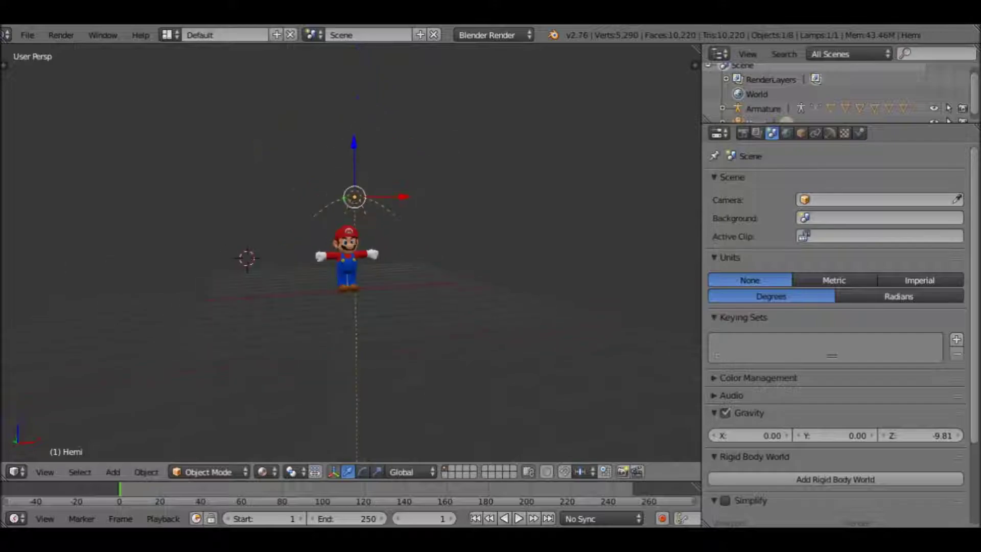
{"action": "scroll", "coordinate": [352, 255], "scroll_direction": "up", "scroll_amount": 3}
{"action": "mouse_move", "coordinate": [353, 255]}
{"action": "middle_mouse_down"}
{"action": "mouse_move", "coordinate": [388, 255]}
{"action": "mouse_move", "coordinate": [306, 255]}
{"action": "middle_mouse_up"}
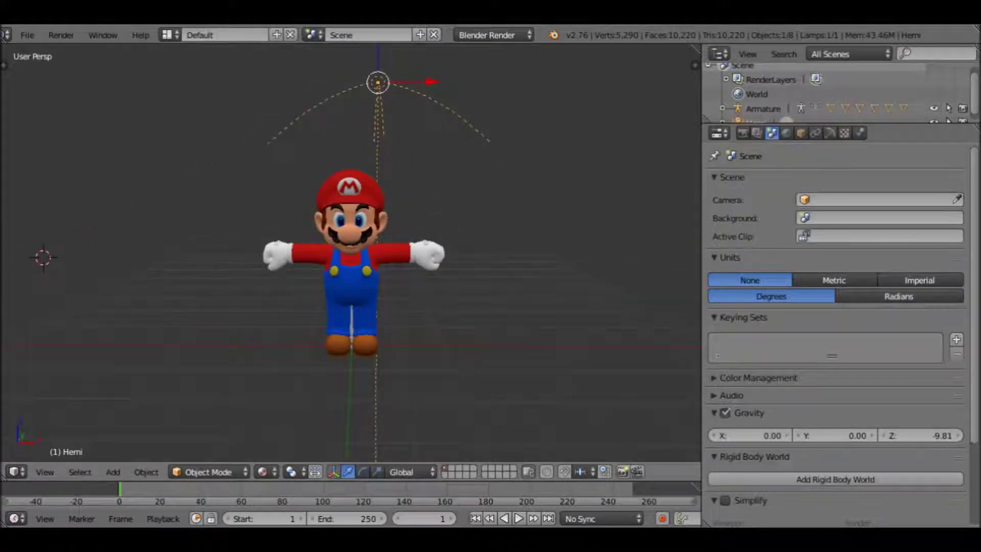
{"action": "scroll", "coordinate": [352, 255], "scroll_direction": "up", "scroll_amount": 3}
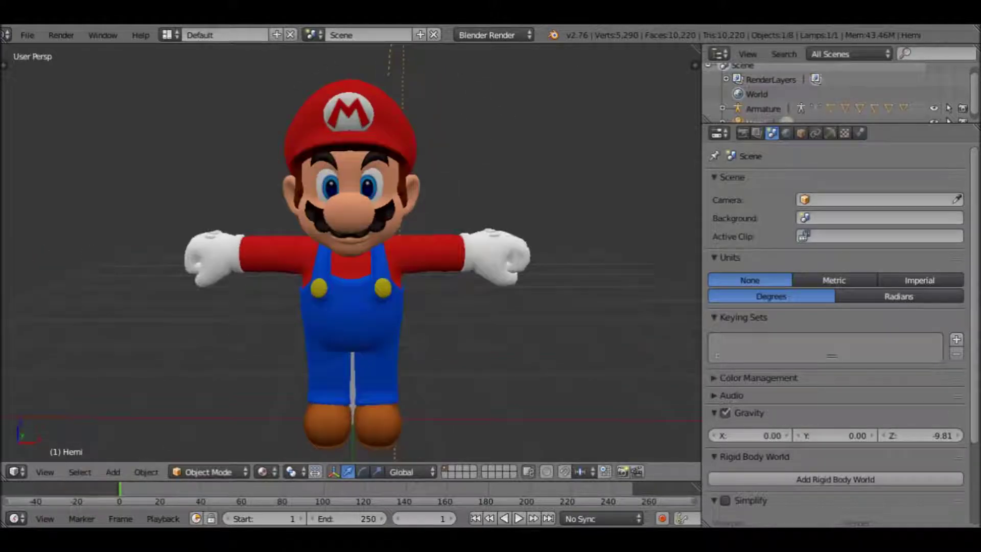
{"action": "scroll", "coordinate": [352, 255], "scroll_direction": "down", "scroll_amount": 2}
{"action": "scroll", "coordinate": [352, 255], "scroll_direction": "up", "scroll_amount": 1}
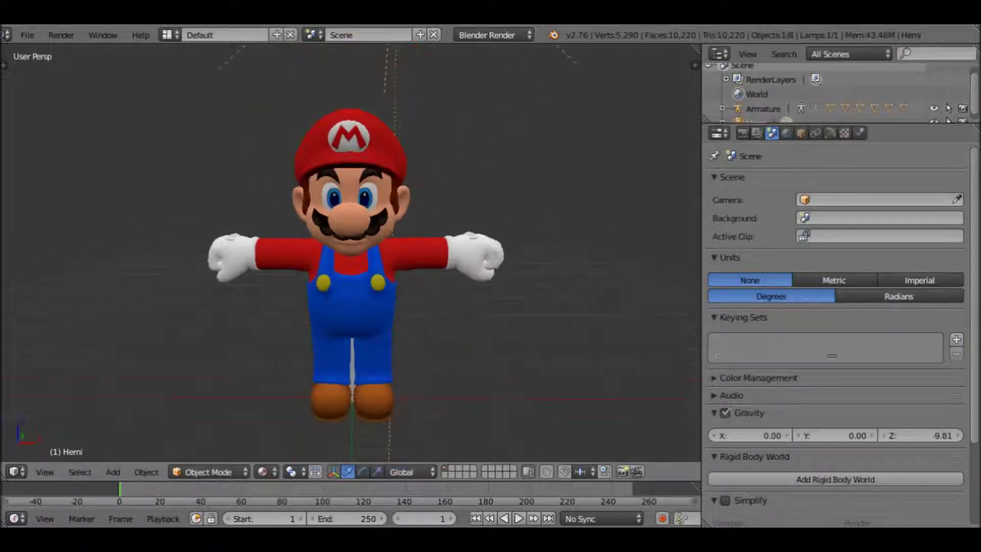
{"action": "scroll", "coordinate": [353, 256], "scroll_direction": "up", "scroll_amount": 1}
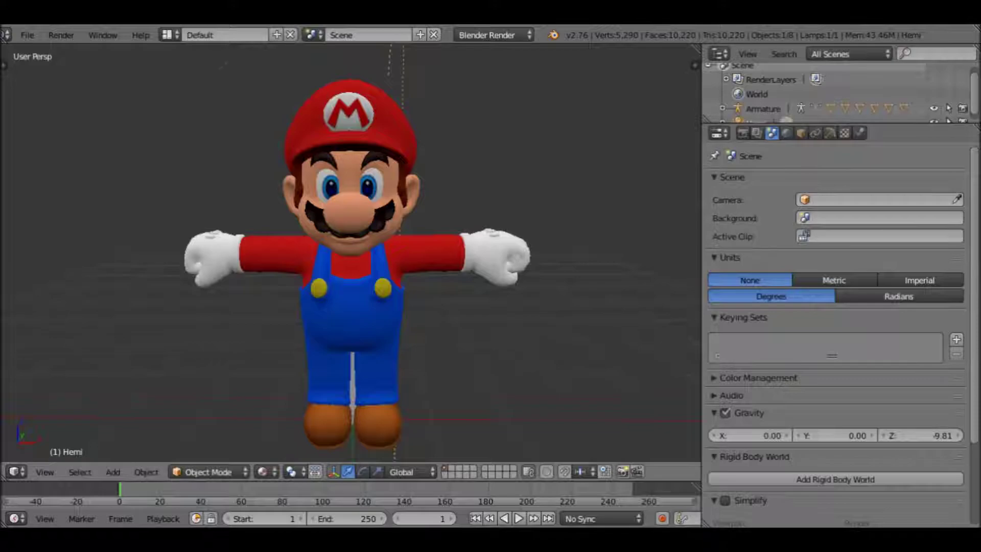
{"action": "scroll", "coordinate": [352, 255], "scroll_direction": "down", "scroll_amount": 1}
{"action": "scroll", "coordinate": [352, 256], "scroll_direction": "down", "scroll_amount": 2}
- Select the Mario mesh and orbit around it for a closer look
{"action": "right_click", "coordinate": [351, 276]}
{"action": "scroll", "coordinate": [352, 256], "scroll_direction": "up", "scroll_amount": 2}
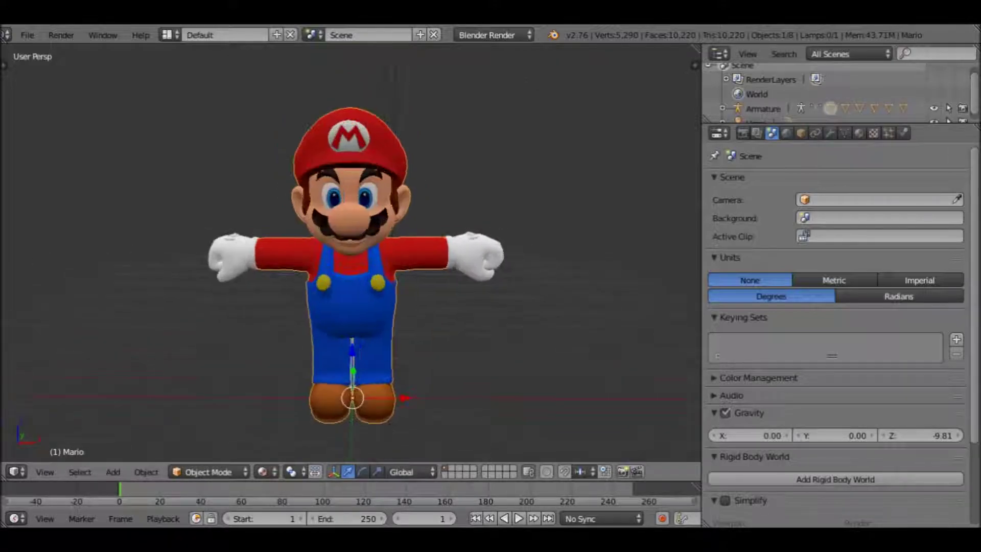
{"action": "scroll", "coordinate": [352, 255], "scroll_direction": "up", "scroll_amount": 1}
{"action": "mouse_move", "coordinate": [353, 256]}
{"action": "middle_mouse_down"}
{"action": "mouse_move", "coordinate": [327, 255]}
{"action": "mouse_move", "coordinate": [378, 251]}
{"action": "mouse_move", "coordinate": [342, 245]}
{"action": "mouse_move", "coordinate": [367, 250]}
{"action": "mouse_move", "coordinate": [360, 255]}
{"action": "middle_mouse_up"}
{"action": "scroll", "coordinate": [352, 256], "scroll_direction": "down", "scroll_amount": 5}
{"action": "scroll", "coordinate": [353, 255], "scroll_direction": "up", "scroll_amount": 1}
{"action": "scroll", "coordinate": [352, 255], "scroll_direction": "up", "scroll_amount": 1}
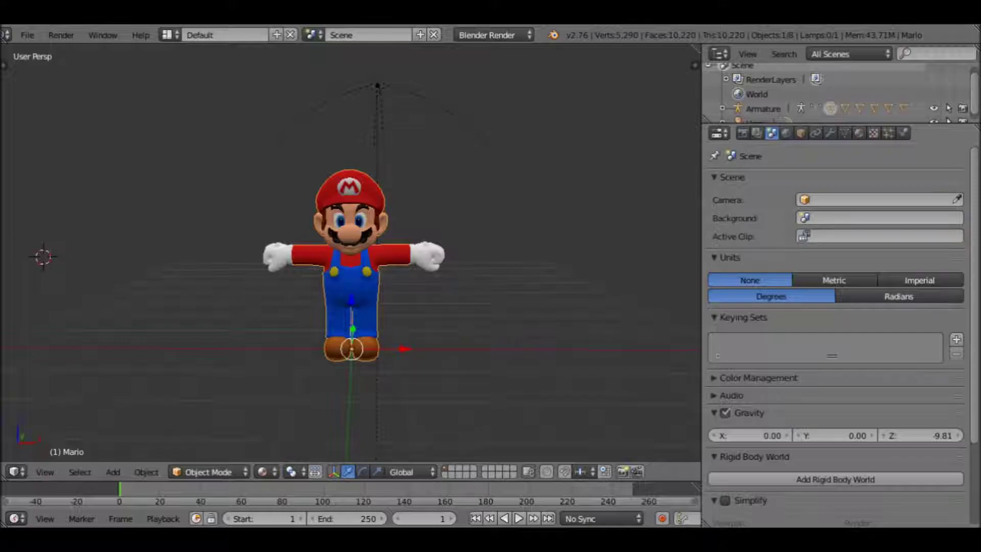
- Set the scene units to Metric with a unit scale of 0.01
{"action": "left_click", "coordinate": [834, 280]}
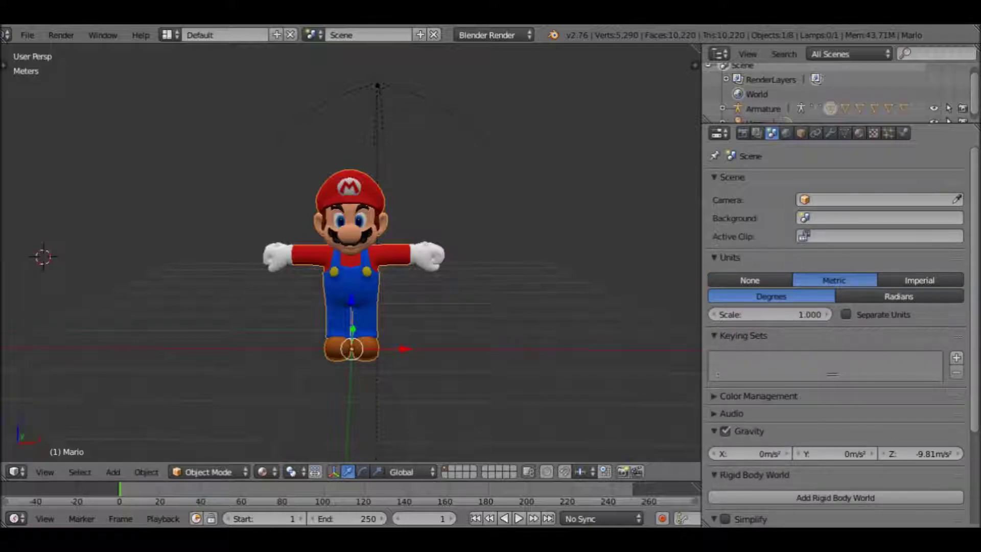
{"action": "left_click", "coordinate": [770, 314]}
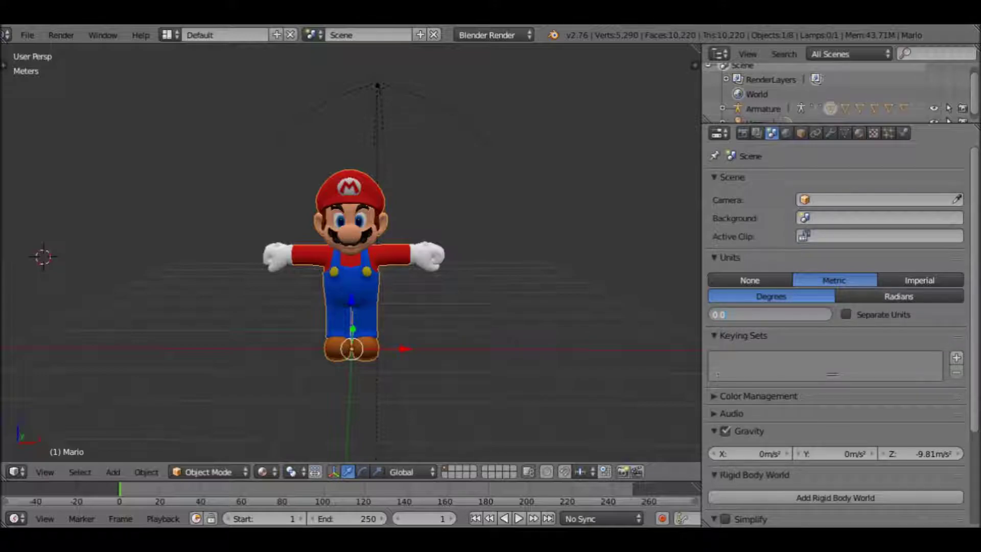
{"action": "type", "text": "1"}
{"action": "key", "text": "Return"}
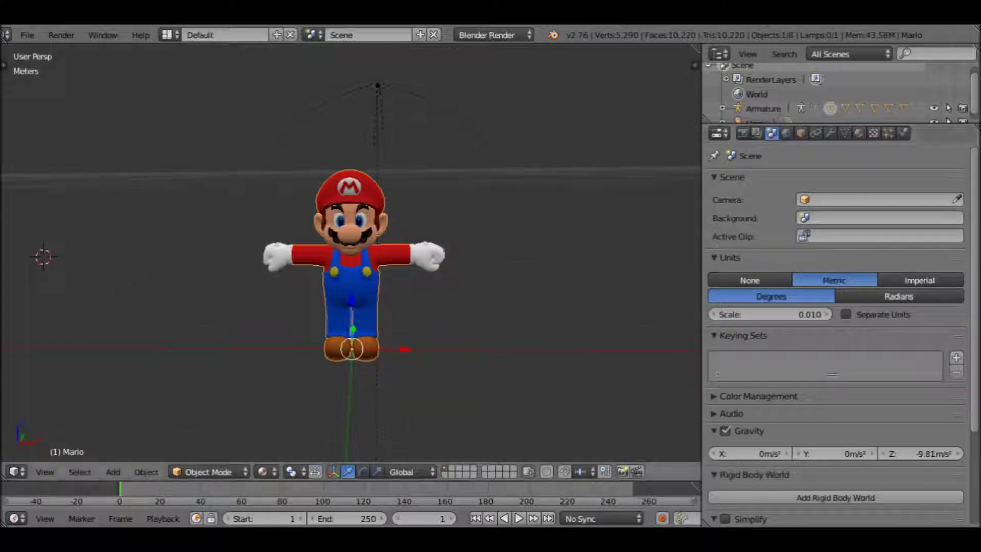
- Orbit to a view from above and raise Mario along the Z axis
{"action": "scroll", "coordinate": [352, 256], "scroll_direction": "down", "scroll_amount": 2}
{"action": "mouse_move", "coordinate": [351, 255]}
{"action": "middle_mouse_down"}
{"action": "mouse_move", "coordinate": [351, 347]}
{"action": "mouse_move", "coordinate": [351, 296]}
{"action": "middle_mouse_up"}
{"action": "scroll", "coordinate": [352, 255], "scroll_direction": "down", "scroll_amount": 3}
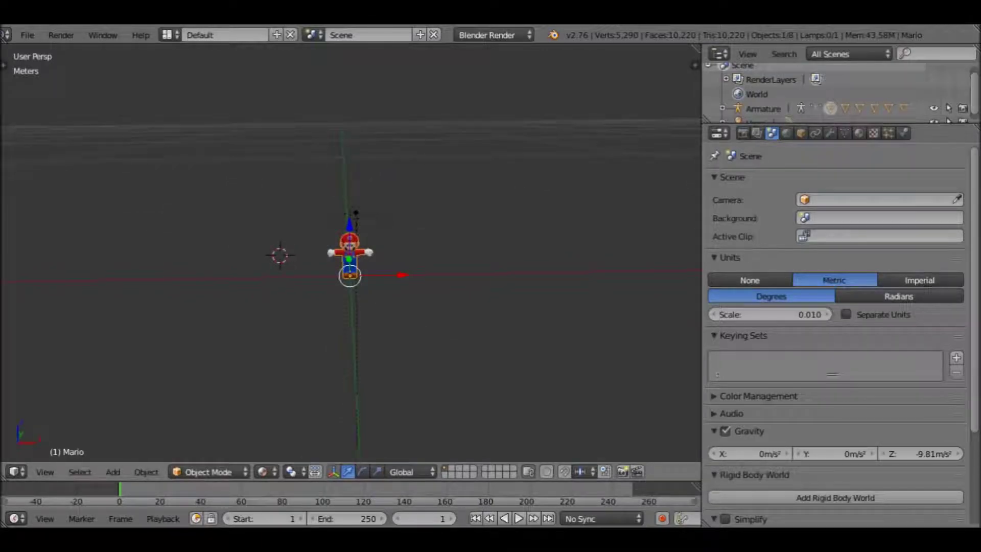
{"action": "key", "text": "g"}
{"action": "key", "text": "z"}
{"action": "key", "text": "Return"}
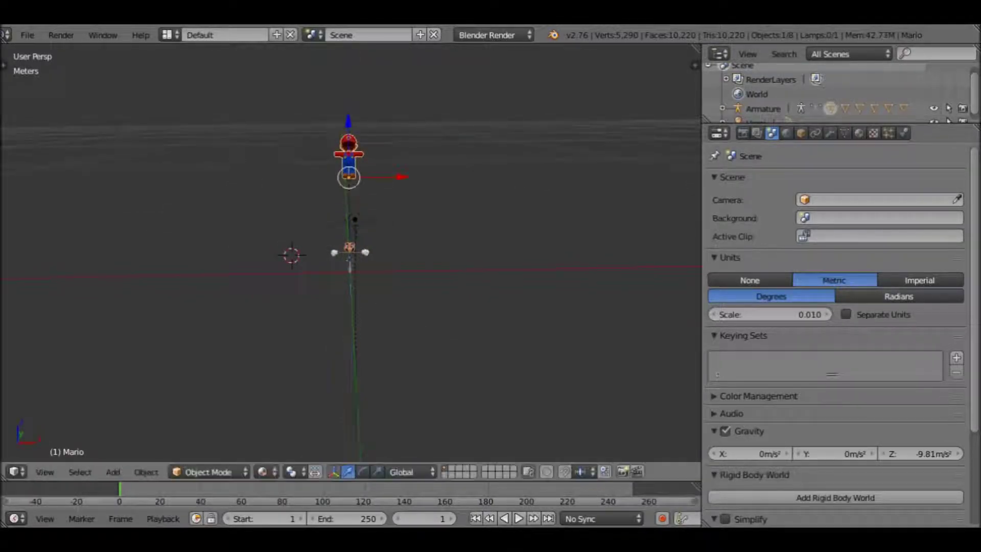
- Undo the unit scale change and raise Mario along Z again
{"action": "key", "text": "ctrl+z"}
{"action": "key", "text": "ctrl+z"}
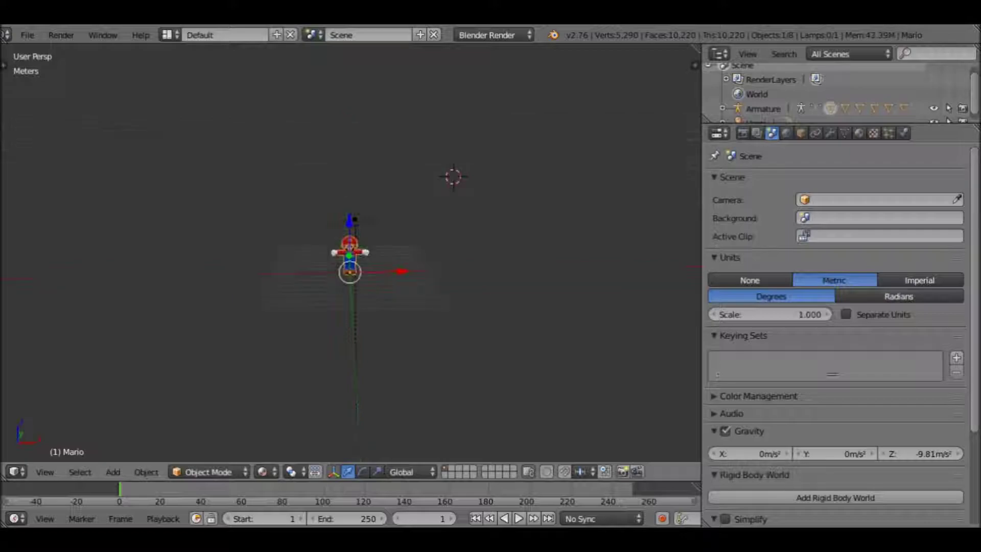
{"action": "key", "text": "g"}
{"action": "key", "text": "z"}
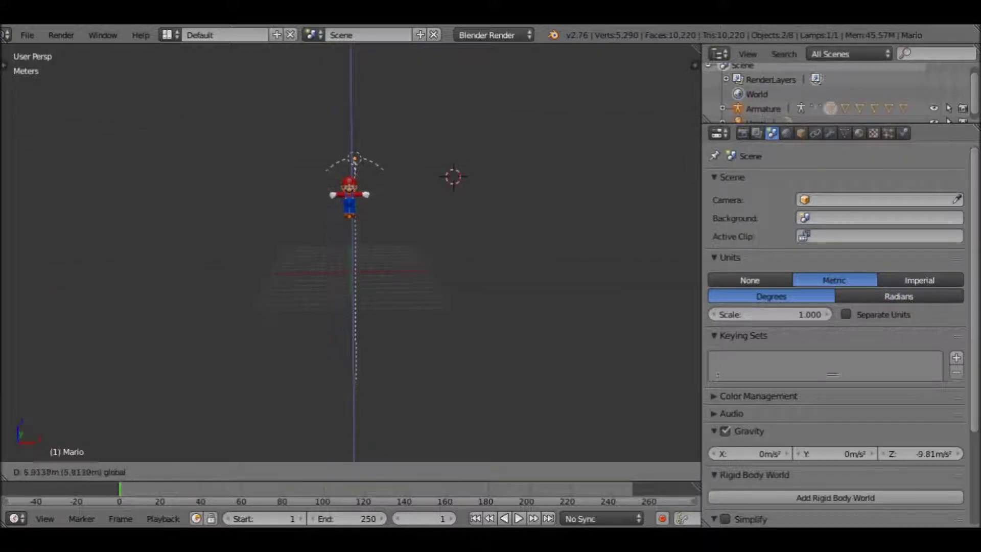
{"action": "key", "text": "Return"}
- Orbit from a top-down angle to a low front view and show the N sidebar
{"action": "scroll", "coordinate": [350, 252], "scroll_direction": "up", "scroll_amount": 4}
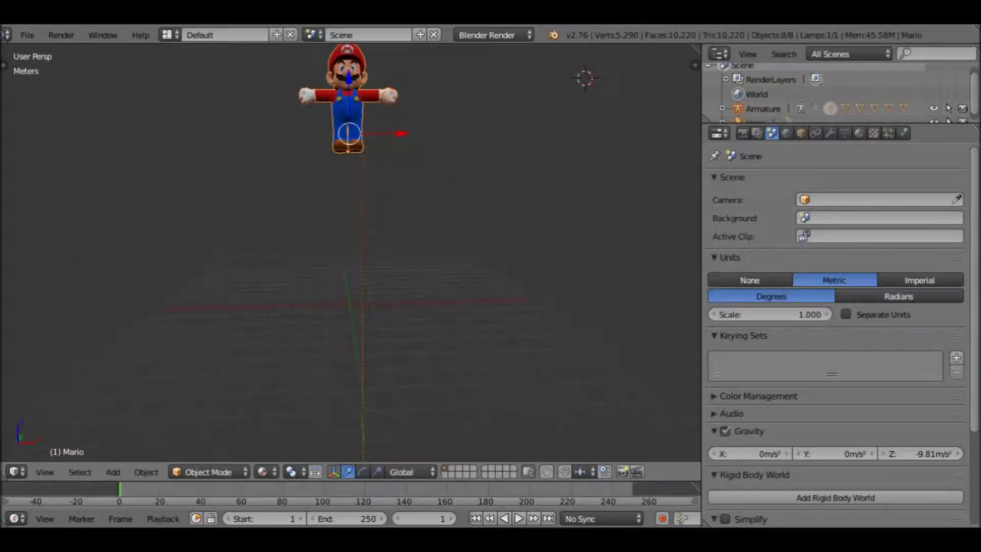
{"action": "scroll", "coordinate": [350, 252], "scroll_direction": "up", "scroll_amount": 3}
{"action": "scroll", "coordinate": [350, 253], "scroll_direction": "up", "scroll_amount": 2}
{"action": "middle_click_drag", "start_coordinate": [350, 252], "coordinate": [350, 286]}
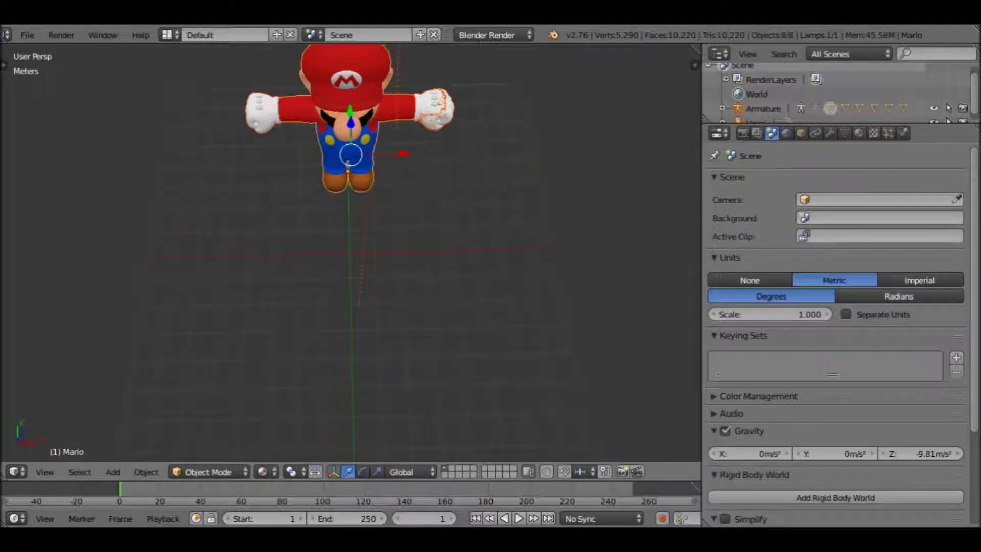
{"action": "middle_click_drag", "start_coordinate": [350, 253], "coordinate": [350, 276]}
{"action": "scroll", "coordinate": [350, 252], "scroll_direction": "up", "scroll_amount": 1}
{"action": "scroll", "coordinate": [349, 252], "scroll_direction": "up", "scroll_amount": 1}
{"action": "scroll", "coordinate": [350, 252], "scroll_direction": "up", "scroll_amount": 2}
{"action": "scroll", "coordinate": [350, 253], "scroll_direction": "up", "scroll_amount": 2}
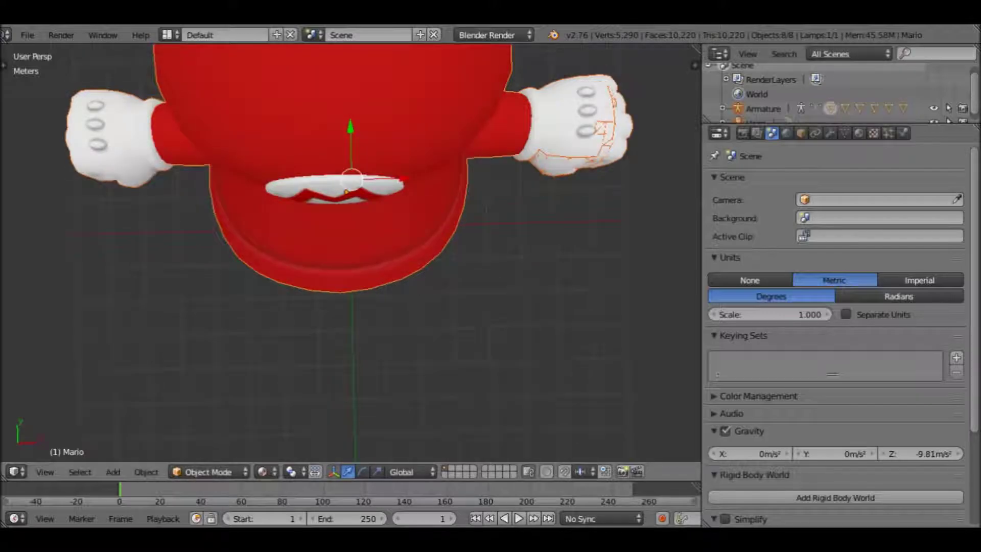
{"action": "scroll", "coordinate": [351, 252], "scroll_direction": "up", "scroll_amount": 2}
{"action": "scroll", "coordinate": [352, 252], "scroll_direction": "down", "scroll_amount": 4}
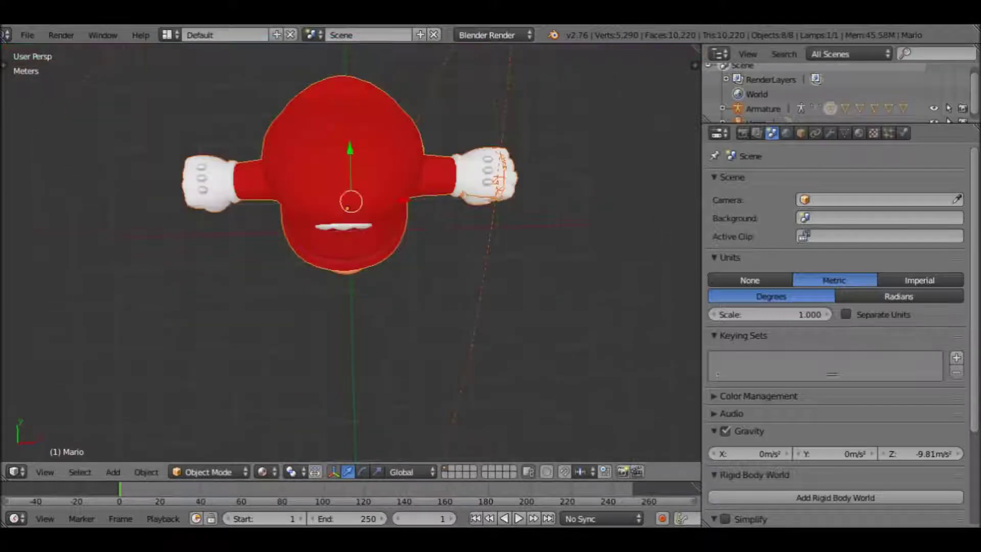
{"action": "middle_click_drag", "start_coordinate": [351, 252], "coordinate": [352, 215]}
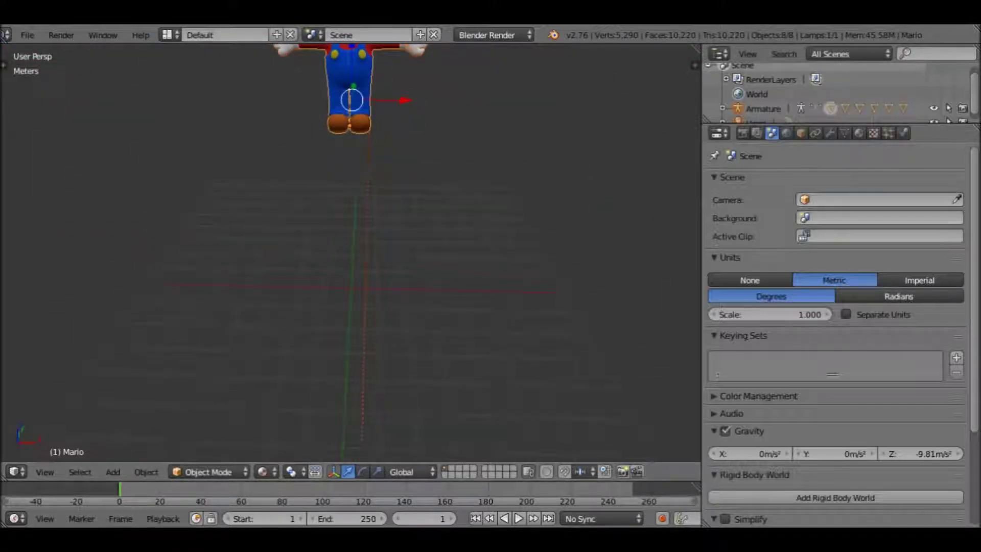
{"action": "key", "text": "n"}
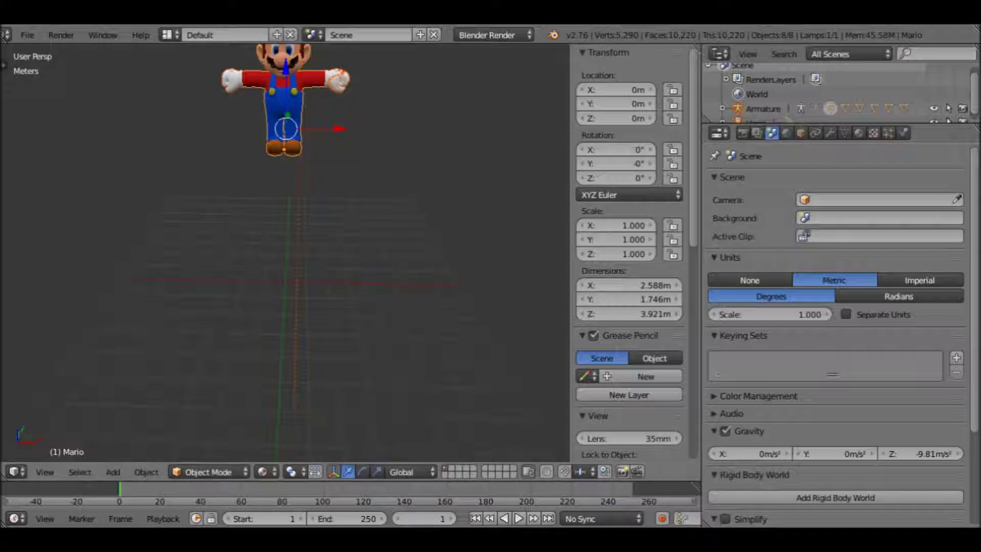
- Zoom out and set the view's clip start to 1mm
{"action": "scroll", "coordinate": [628, 255], "scroll_direction": "down", "scroll_amount": 2}
{"action": "scroll", "coordinate": [629, 255], "scroll_direction": "down", "scroll_amount": 4}
{"action": "scroll", "coordinate": [628, 255], "scroll_direction": "down", "scroll_amount": 2}
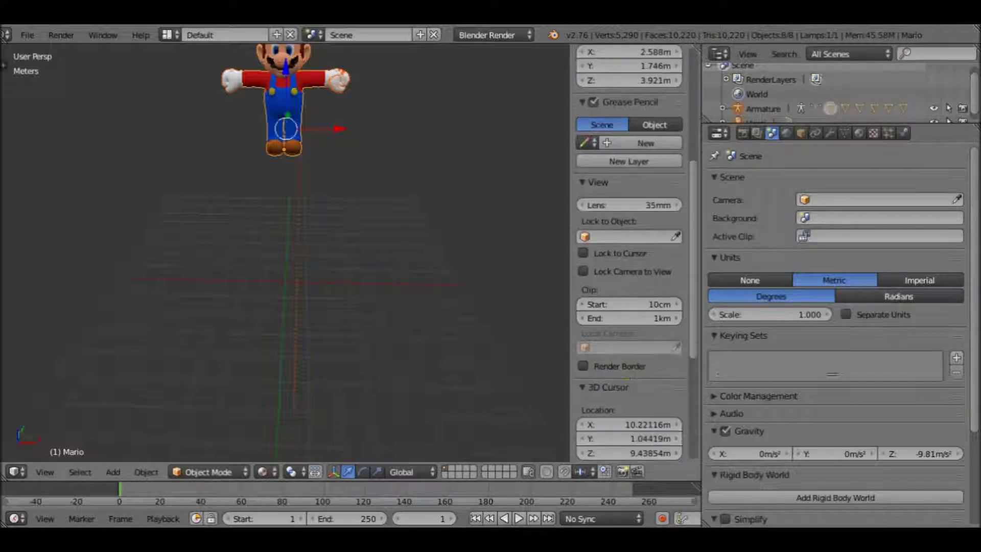
{"action": "scroll", "coordinate": [628, 256], "scroll_direction": "down", "scroll_amount": 1}
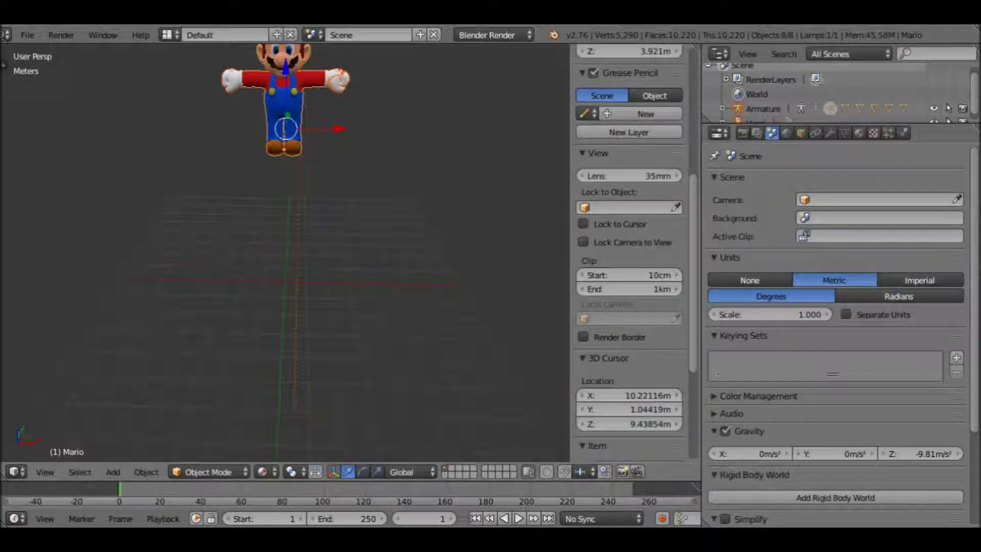
{"action": "left_click", "coordinate": [628, 275]}
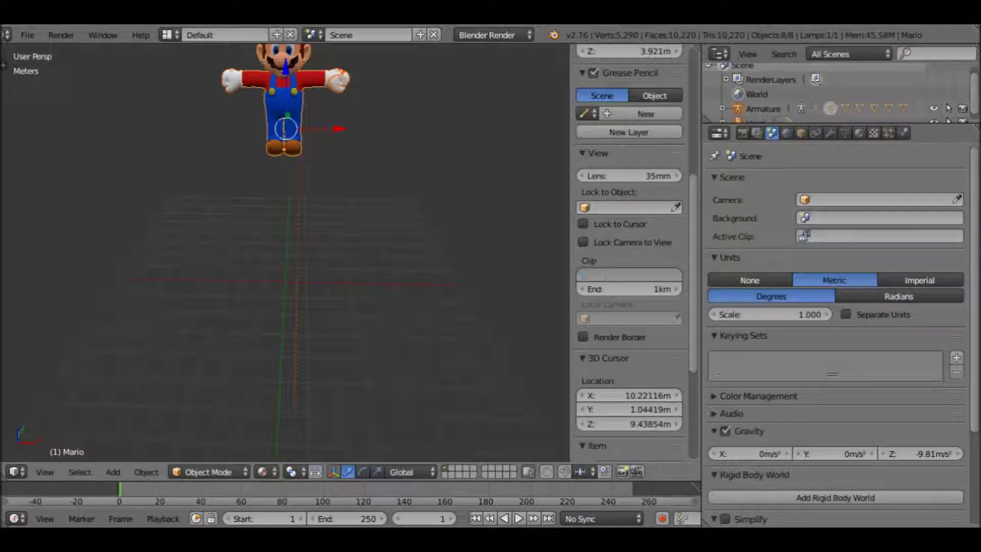
{"action": "type", "text": "1m"}
{"action": "key", "text": "Return"}
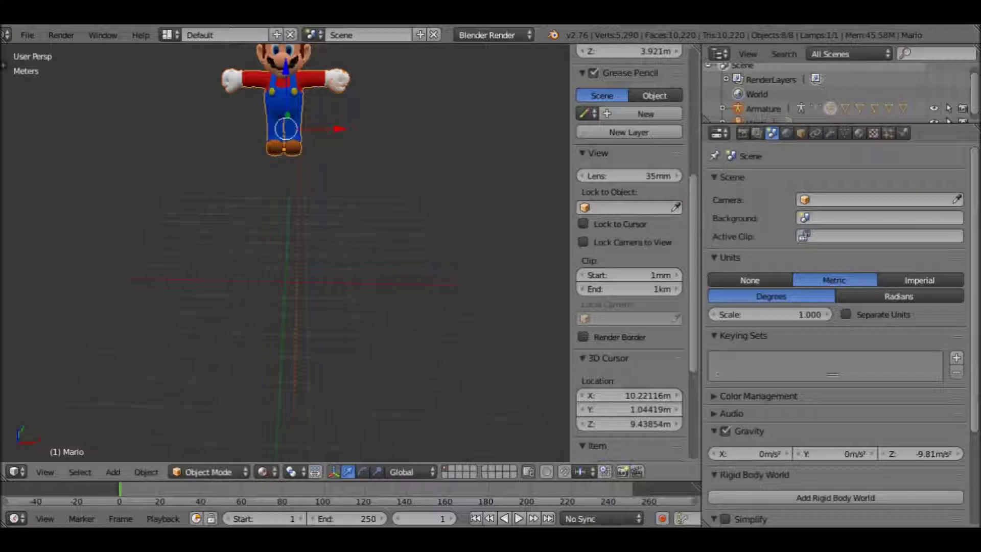
- Orbit and zoom back round to a front view of Mario
{"action": "middle_click_drag", "start_coordinate": [286, 255], "coordinate": [286, 214]}
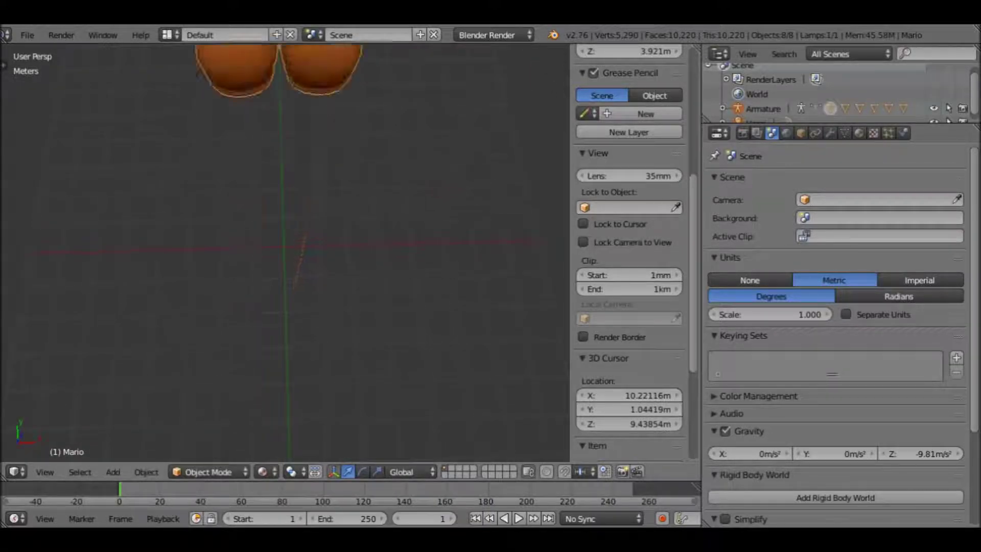
{"action": "scroll", "coordinate": [286, 250], "scroll_direction": "down", "scroll_amount": 3}
{"action": "scroll", "coordinate": [286, 251], "scroll_direction": "down", "scroll_amount": 2}
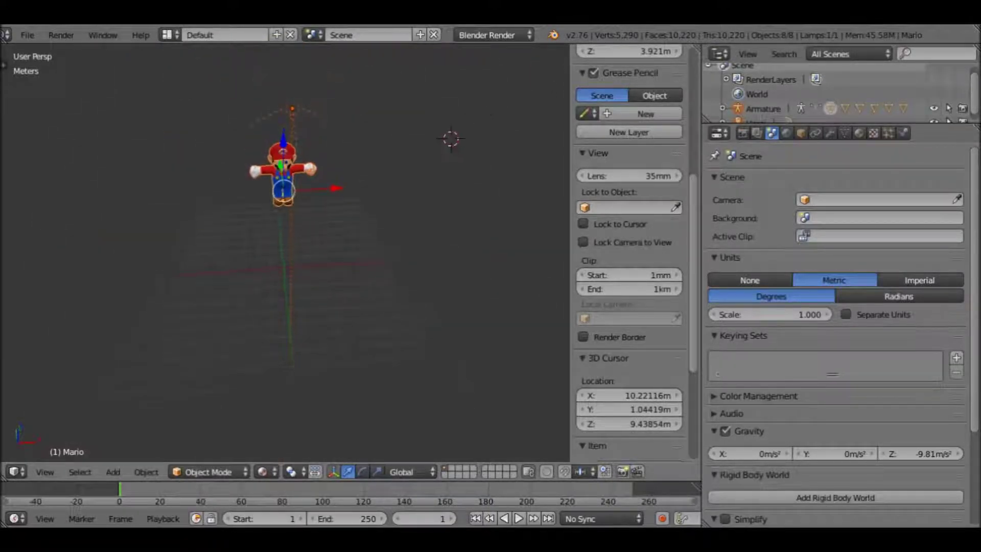
{"action": "scroll", "coordinate": [286, 250], "scroll_direction": "up", "scroll_amount": 5}
{"action": "scroll", "coordinate": [286, 251], "scroll_direction": "down", "scroll_amount": 2}
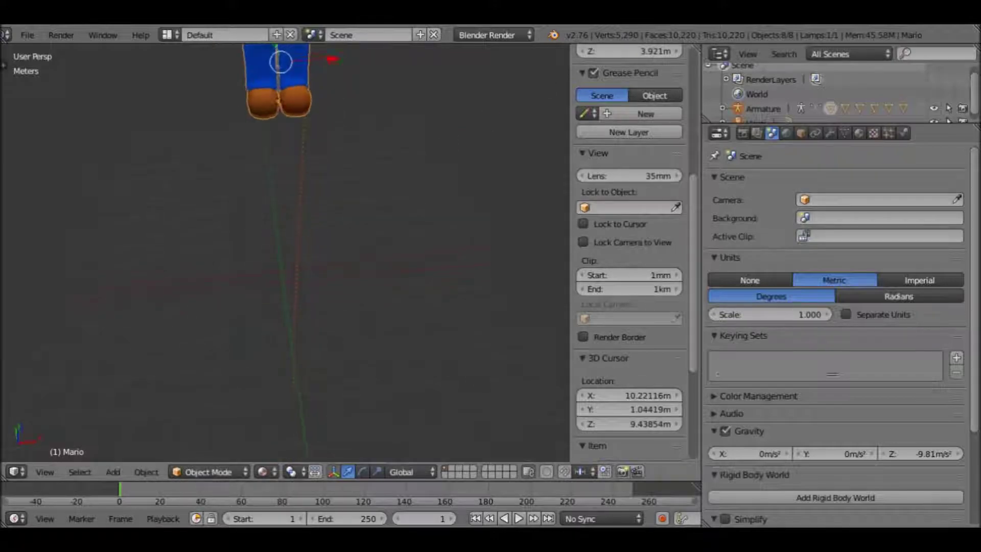
{"action": "scroll", "coordinate": [287, 251], "scroll_direction": "down", "scroll_amount": 1}
{"action": "middle_click_drag", "start_coordinate": [286, 255], "coordinate": [286, 204]}
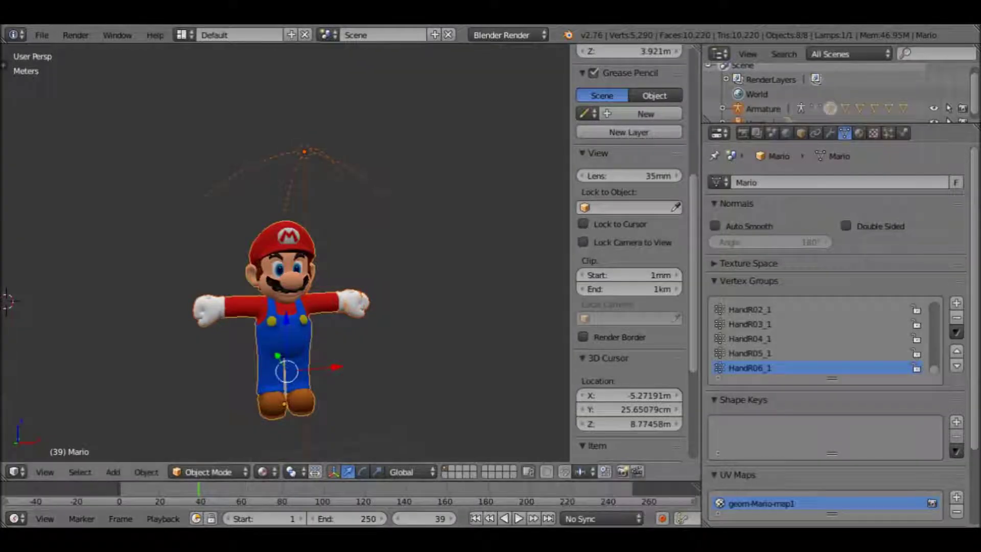
- Select Mario's armature and switch it into Pose Mode
{"action": "left_click", "coordinate": [762, 109]}
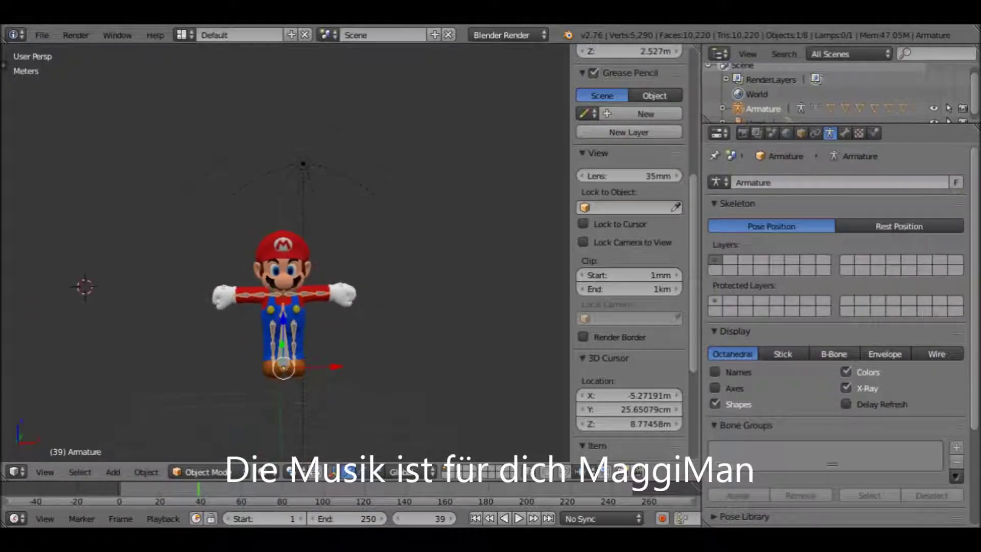
{"action": "scroll", "coordinate": [286, 255], "scroll_direction": "up", "scroll_amount": 2}
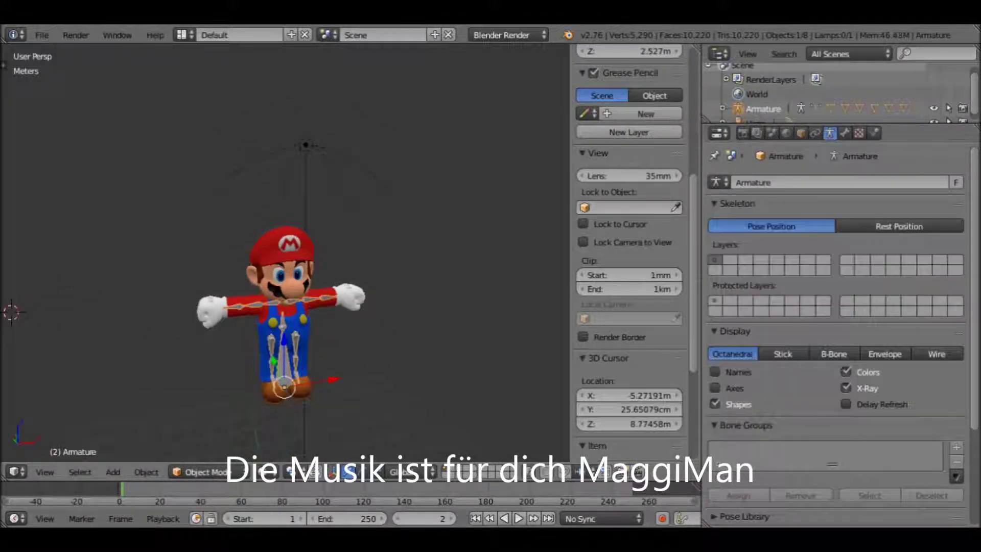
{"action": "key", "text": "ctrl+Tab"}
- Rotate right arm bone ArmR1_1 around its Z axis, then select leg bone LegL1_1
{"action": "key", "text": "r"}
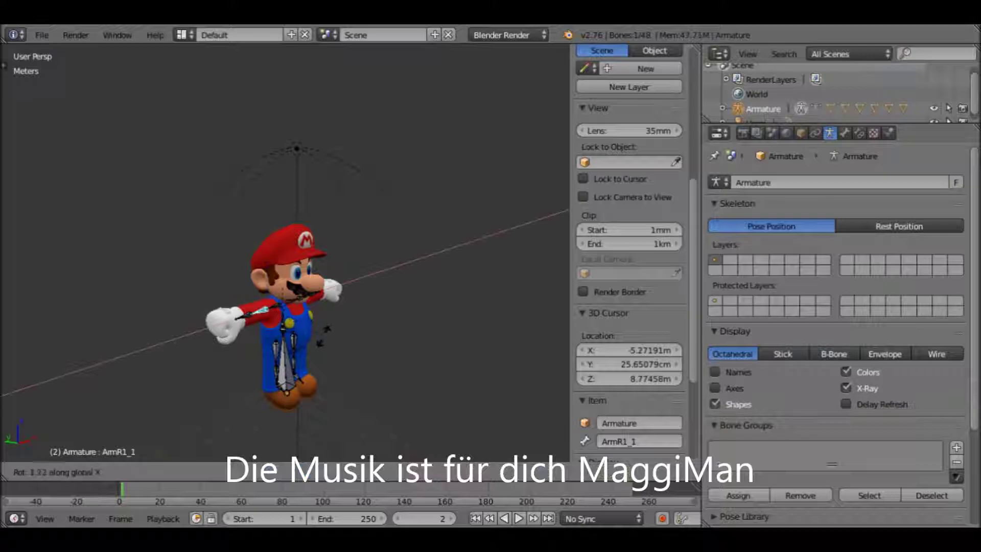
{"action": "key", "text": "y"}
{"action": "key", "text": "z"}
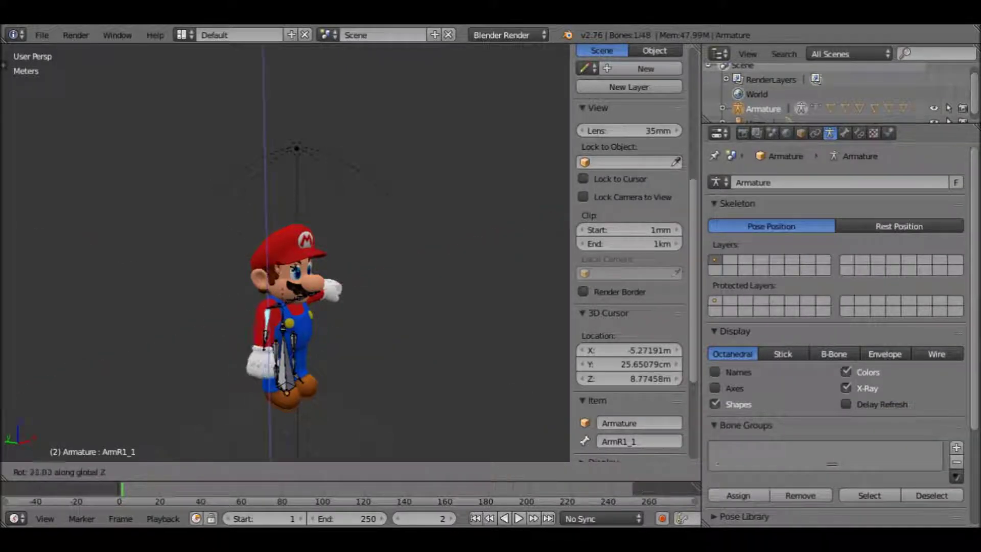
{"action": "key", "text": "z"}
{"action": "key", "text": "Return"}
{"action": "right_click", "coordinate": [286, 368]}
{"action": "middle_click_drag", "start_coordinate": [306, 326], "coordinate": [333, 376]}
- Rotate left leg bone LegL1_1 backward along its X axis
{"action": "key", "text": "r"}
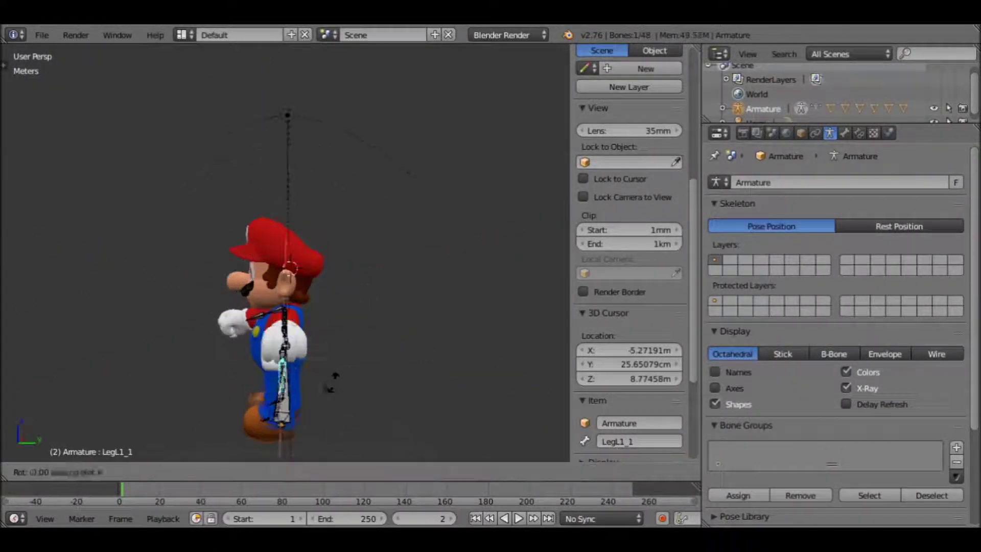
{"action": "key", "text": "x"}
{"action": "key", "text": "x"}
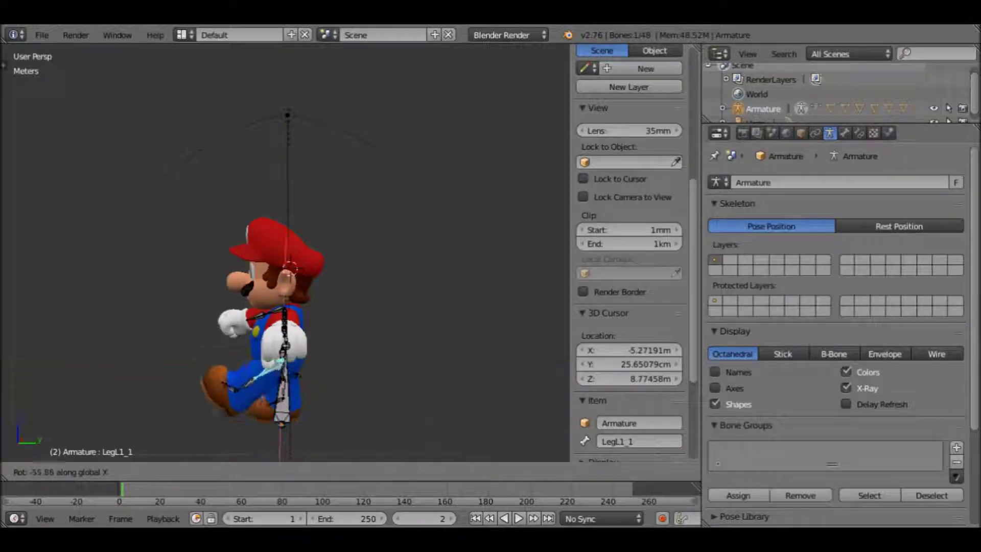
{"action": "key", "text": "Return"}
{"action": "middle_click_drag", "start_coordinate": [306, 307], "coordinate": [256, 307]}
{"action": "scroll", "coordinate": [286, 266], "scroll_direction": "down", "scroll_amount": 3}
- Keyframe the posed leg bone, then keyframe every bone of the rig
{"action": "key", "text": "i"}
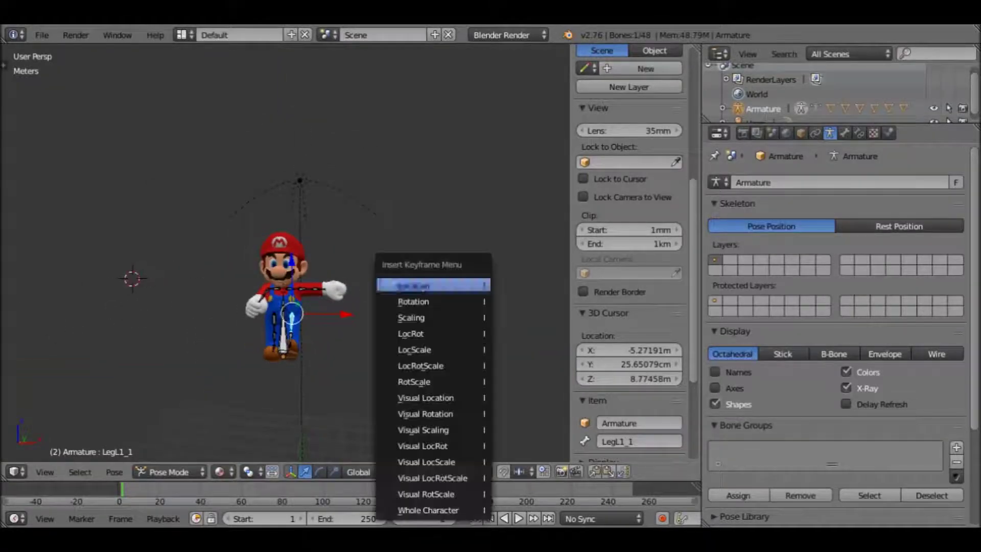
{"action": "left_click", "coordinate": [413, 365]}
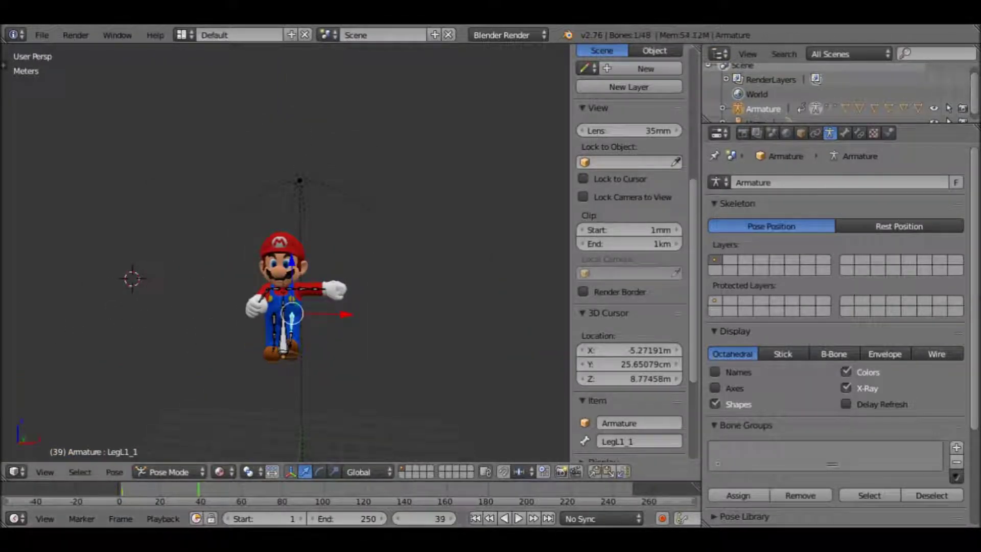
{"action": "key", "text": "a"}
{"action": "key", "text": "a"}
{"action": "key", "text": "i"}
{"action": "left_click", "coordinate": [339, 290]}
- At frame 40, swing LegL1_1 into a stride along X, then return to frame 2
{"action": "left_click", "coordinate": [200, 489]}
{"action": "scroll", "coordinate": [286, 307], "scroll_direction": "up", "scroll_amount": 3}
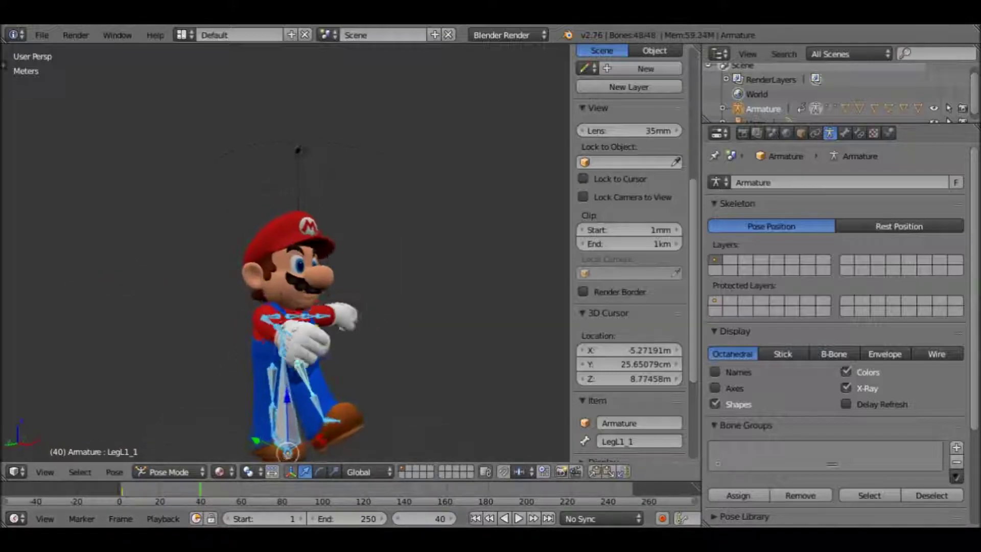
{"action": "middle_click_drag", "start_coordinate": [327, 255], "coordinate": [276, 256]}
{"action": "right_click", "coordinate": [287, 380]}
{"action": "key", "text": "r"}
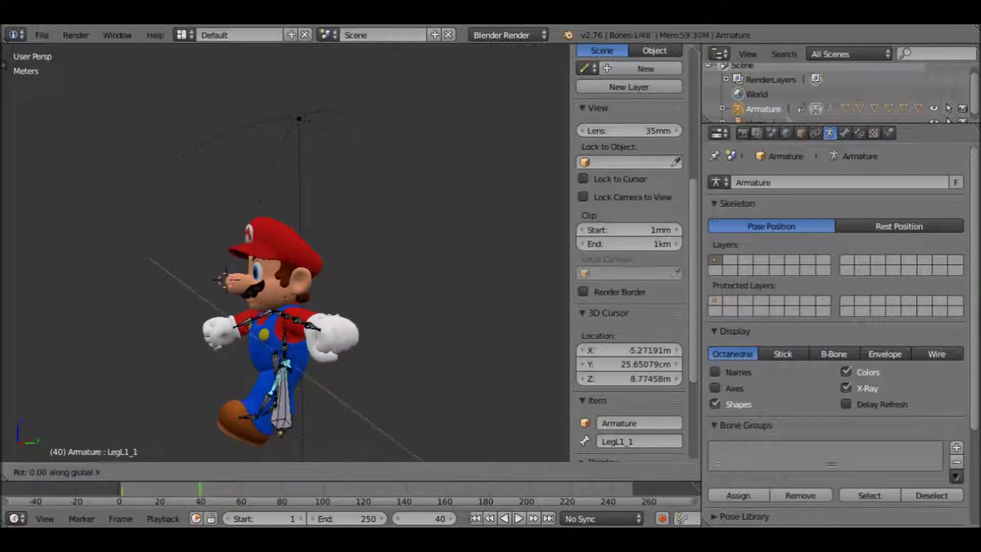
{"action": "key", "text": "x"}
{"action": "key", "text": "Return"}
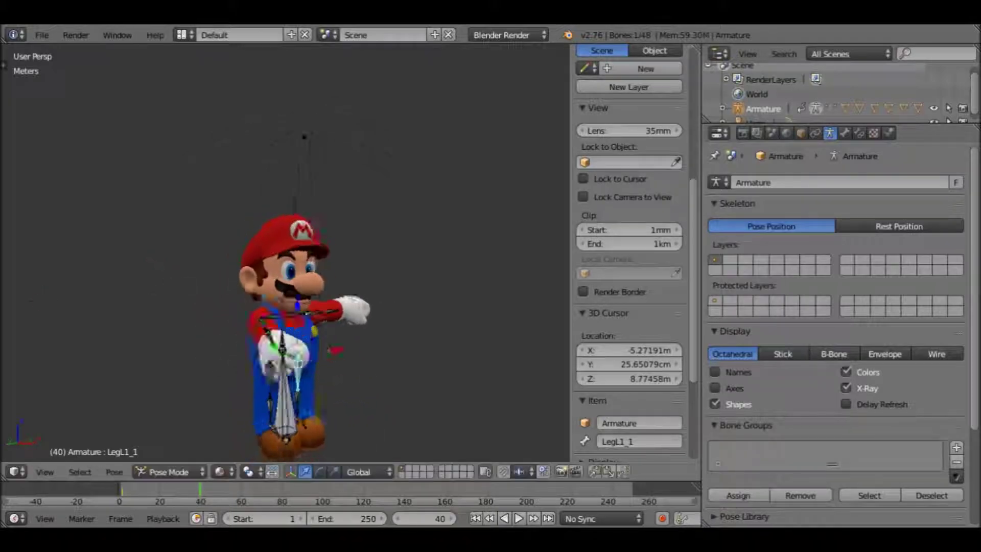
{"action": "left_click_drag", "start_coordinate": [200, 489], "coordinate": [123, 488]}
- Rotate left arm bone ArmL1_1 downward and keyframe its location, rotation and scale
{"action": "right_click", "coordinate": [317, 317]}
{"action": "key", "text": "r"}
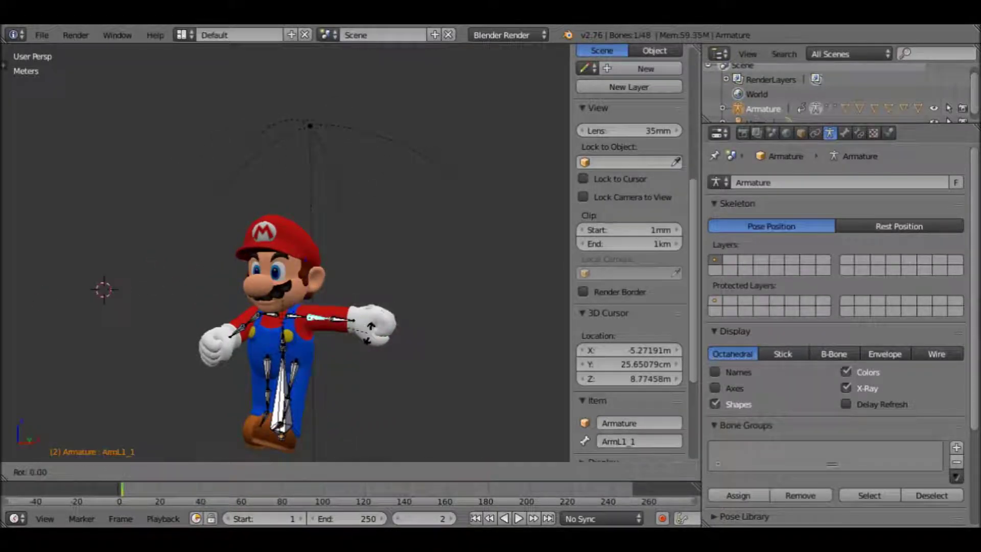
{"action": "key", "text": "y"}
{"action": "key", "text": "Return"}
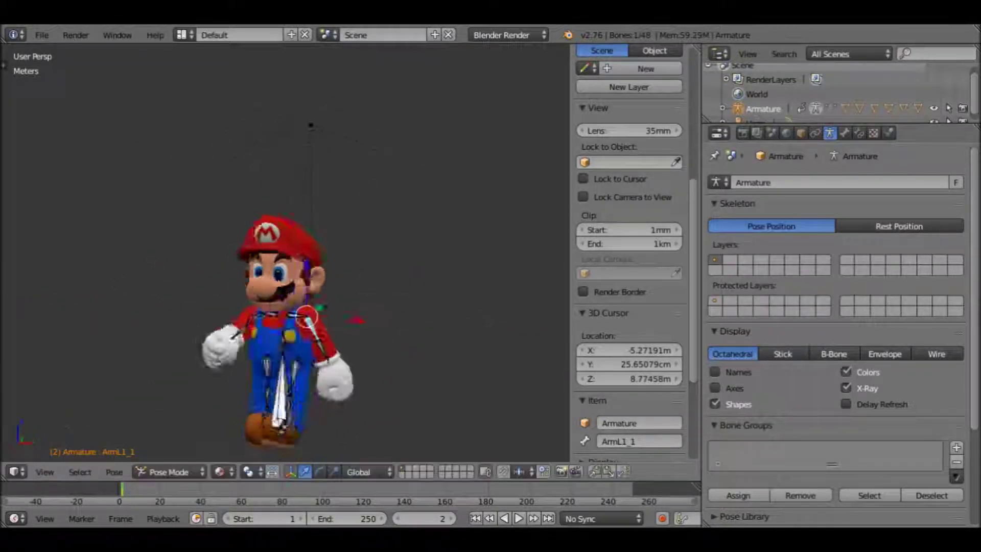
{"action": "middle_click_drag", "start_coordinate": [230, 317], "coordinate": [265, 317]}
{"action": "key", "text": "i"}
{"action": "left_click", "coordinate": [266, 317]}
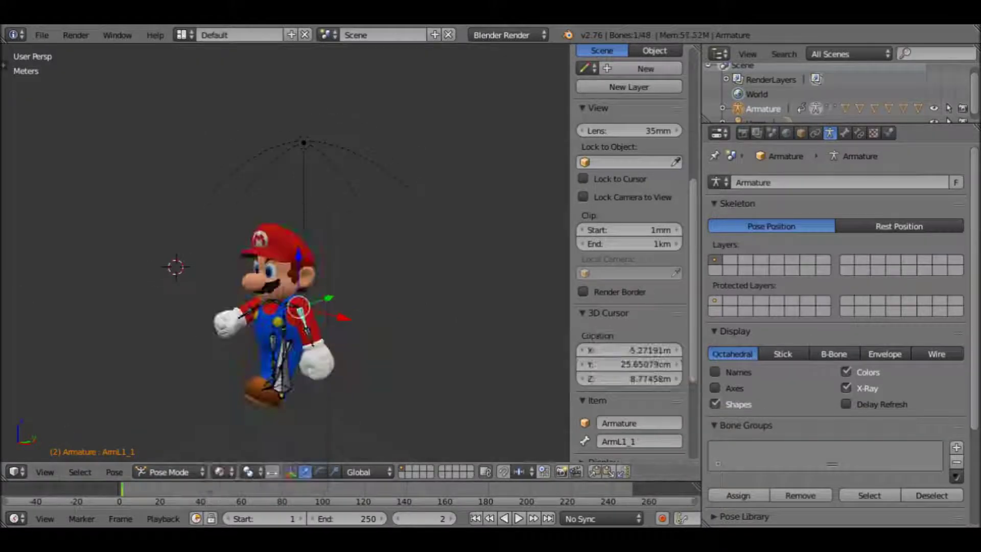
- At frame 39, rotate leg bones LegL1_1 and LegR1_1 along X
{"action": "left_click", "coordinate": [198, 488]}
{"action": "right_click", "coordinate": [281, 357]}
{"action": "key", "text": "r"}
{"action": "key", "text": "Return"}
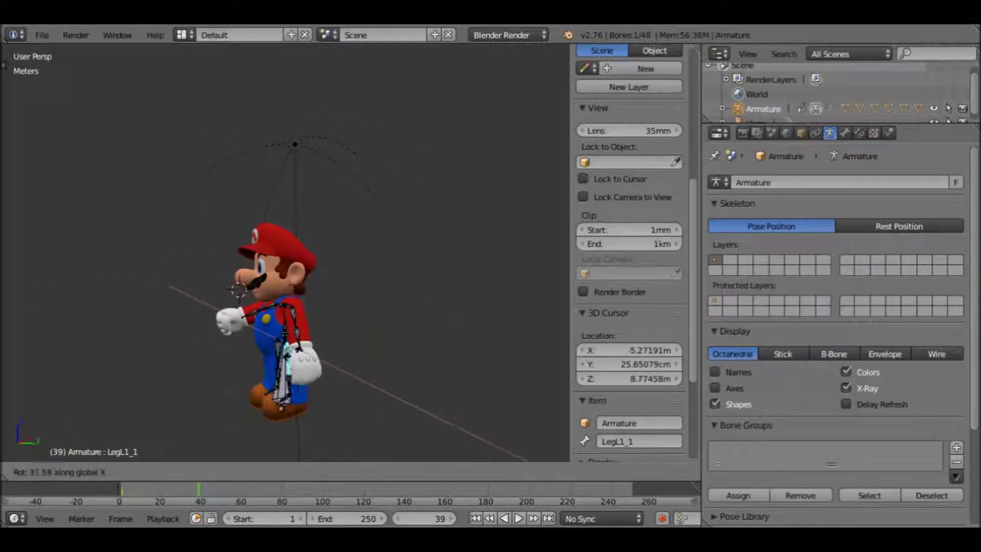
{"action": "middle_click_drag", "start_coordinate": [281, 357], "coordinate": [357, 357]}
{"action": "right_click", "coordinate": [289, 368]}
{"action": "key", "text": "r"}
{"action": "key", "text": "x"}
{"action": "key", "text": "Return"}
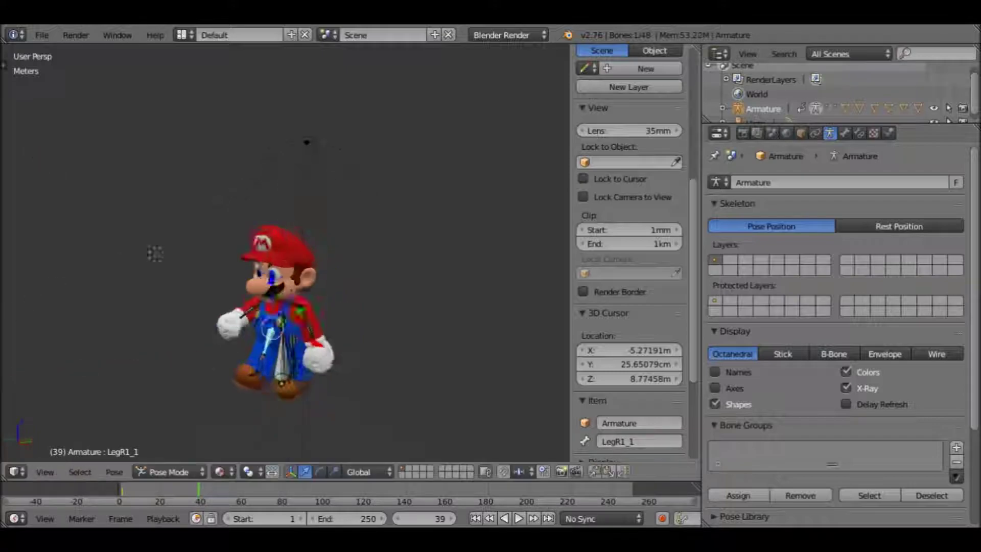
- Rotate the leg and right arm ArmR1_1 along X, then keyframe the frame-39 stride pose
{"action": "middle_click_drag", "start_coordinate": [289, 368], "coordinate": [327, 357]}
{"action": "key", "text": "r"}
{"action": "key", "text": "x"}
{"action": "key", "text": "Return"}
{"action": "right_click", "coordinate": [282, 327]}
{"action": "key", "text": "r"}
{"action": "key", "text": "x"}
{"action": "key", "text": "Return"}
{"action": "right_click", "coordinate": [314, 319]}
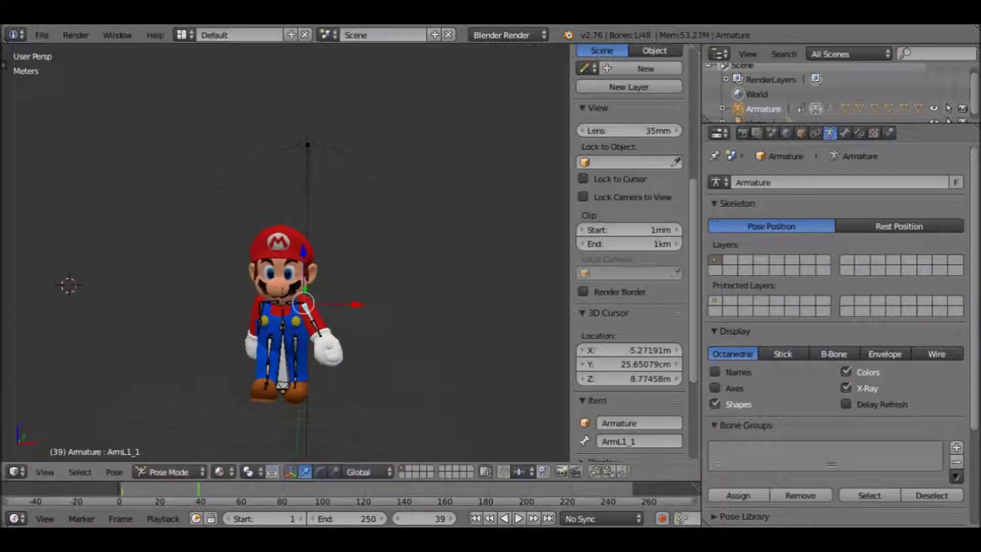
{"action": "key", "text": "i"}
{"action": "left_click", "coordinate": [314, 318]}
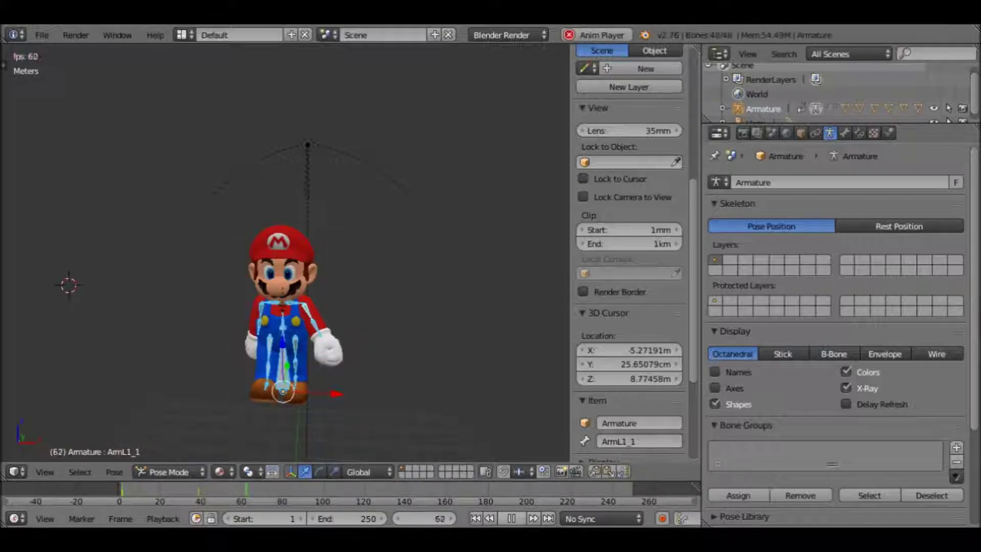
- Move ahead to frame 76 and preview the walk animation with Alt+A
{"action": "key", "text": "Up"}
{"action": "middle_click_drag", "start_coordinate": [315, 319], "coordinate": [355, 319]}
{"action": "key", "text": "alt+a"}
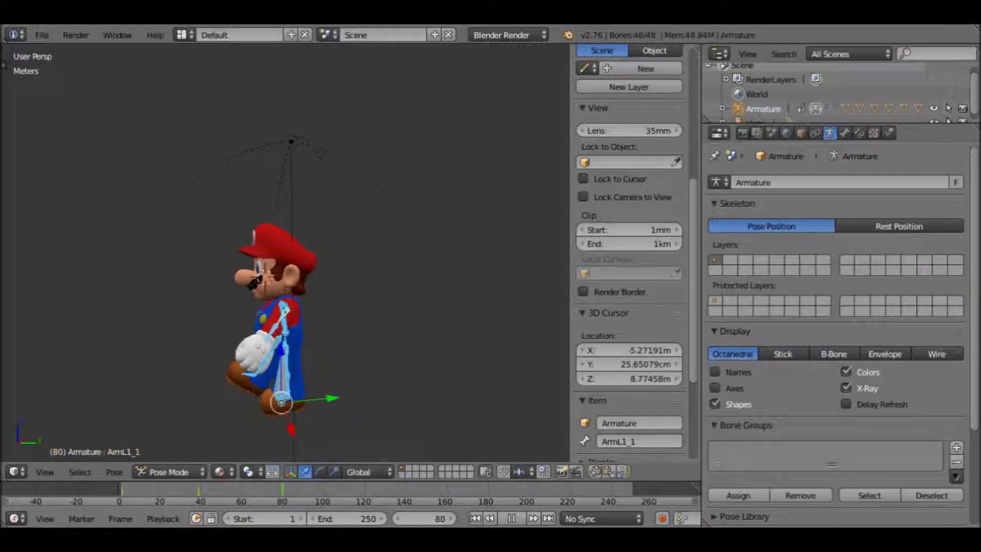
{"action": "key", "text": "alt+a"}
- Rotate left leg bone LegL1_1 around Z for the frame-80 pose
{"action": "right_click", "coordinate": [212, 281]}
{"action": "middle_click_drag", "start_coordinate": [212, 281], "coordinate": [364, 306]}
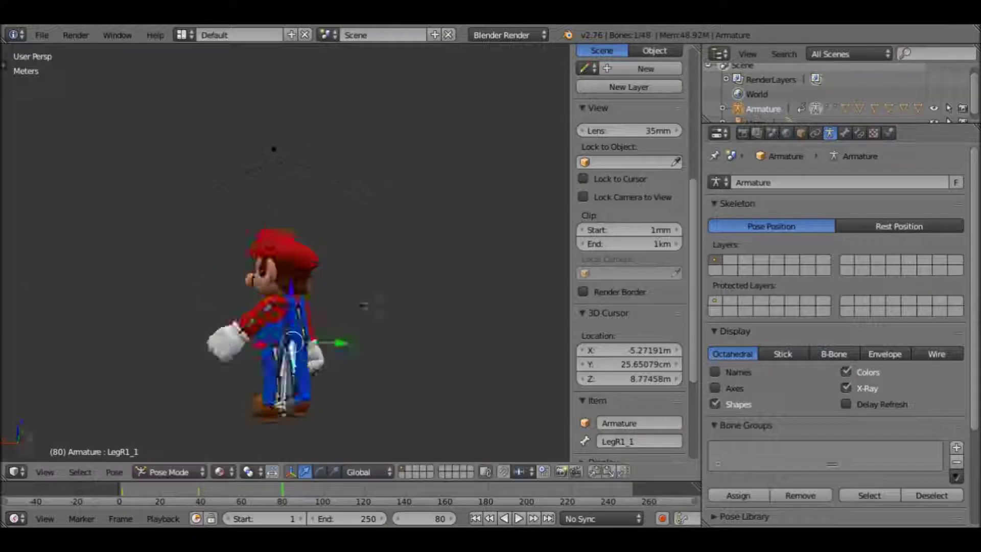
{"action": "right_click", "coordinate": [217, 272]}
{"action": "key", "text": "r"}
{"action": "key", "text": "z"}
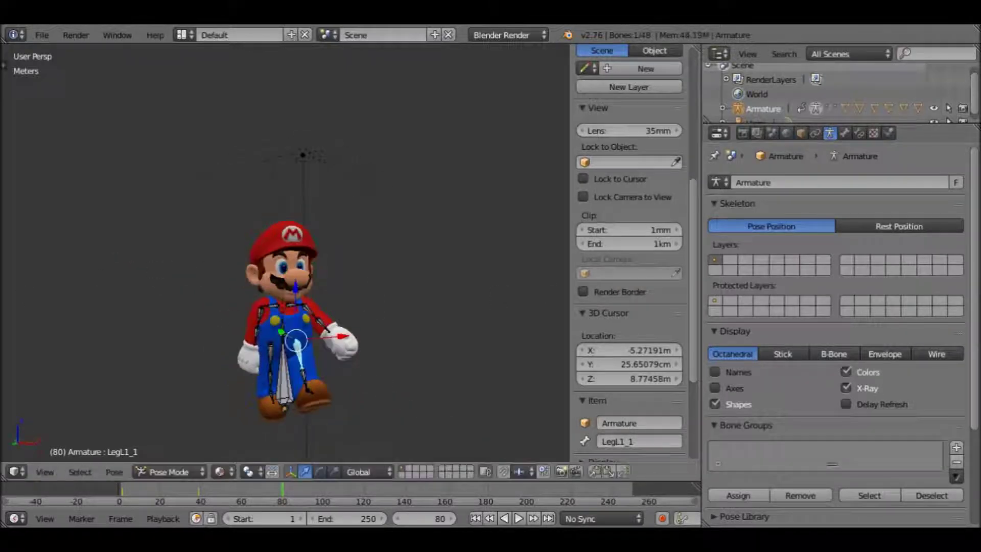
{"action": "key", "text": "r"}
{"action": "key", "text": "z"}
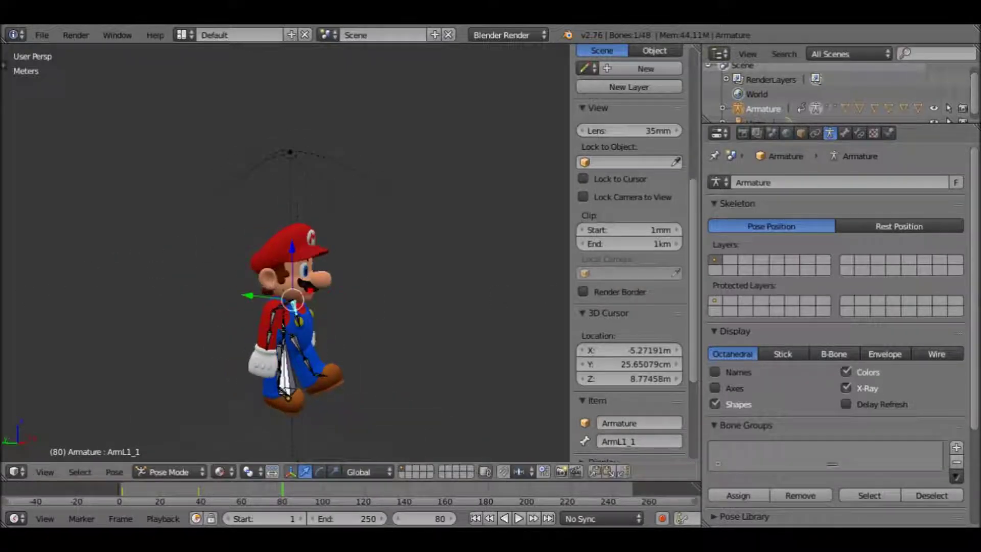
- Rotate right arm bone ArmR1_1 along X and play the walk through frame 201
{"action": "right_click", "coordinate": [292, 307]}
{"action": "key", "text": "r"}
{"action": "key", "text": "x"}
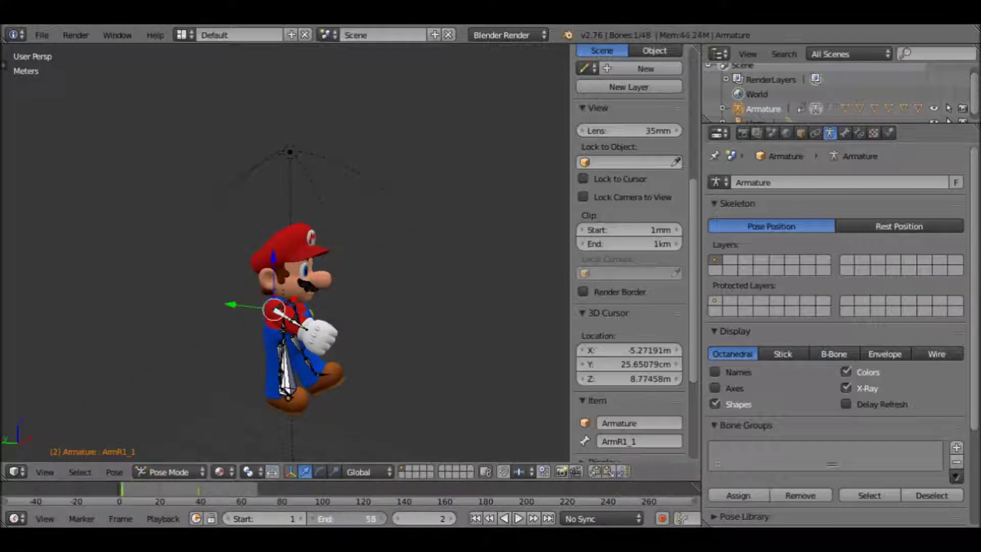
{"action": "key", "text": "alt+a"}
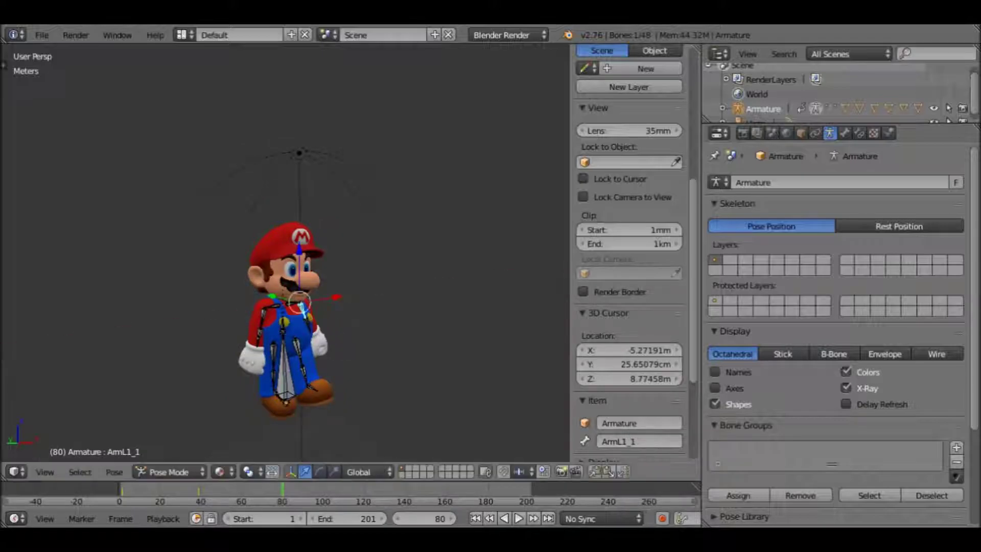
- Keyframe the ArmR1_1 arm pose and set the animation end frame to 99
{"action": "right_click", "coordinate": [264, 327]}
{"action": "key", "text": "i"}
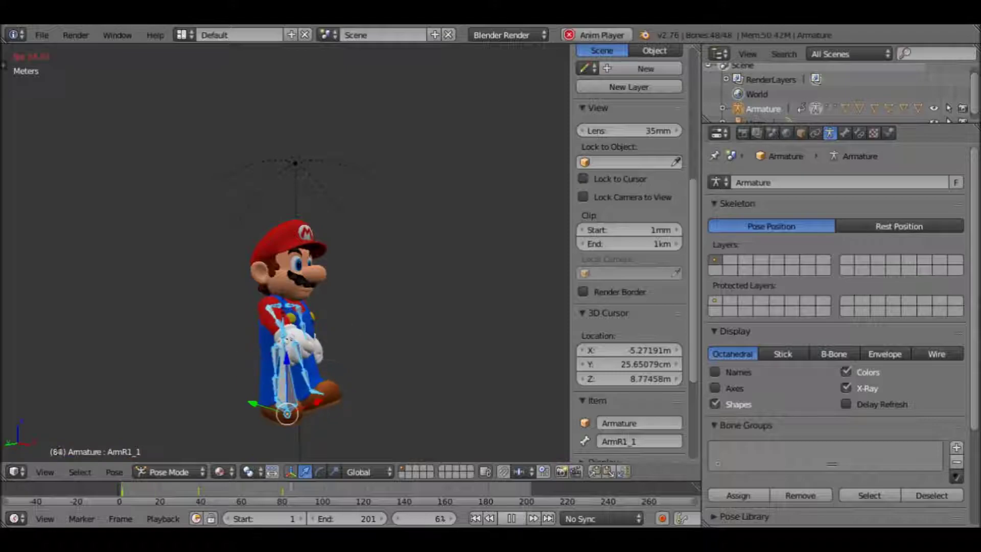
{"action": "double_click", "coordinate": [347, 519]}
{"action": "type", "text": "99"}
{"action": "key", "text": "Return"}
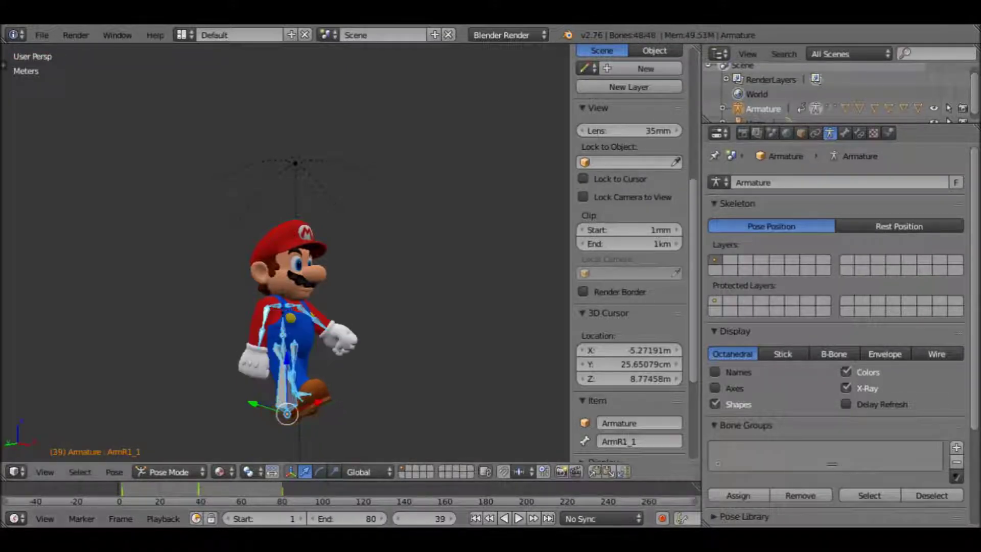
- Tilt the Spine1_1 bone forward by rotating it on the X axis
{"action": "right_click", "coordinate": [285, 352]}
{"action": "key", "text": "r"}
{"action": "key", "text": "x"}
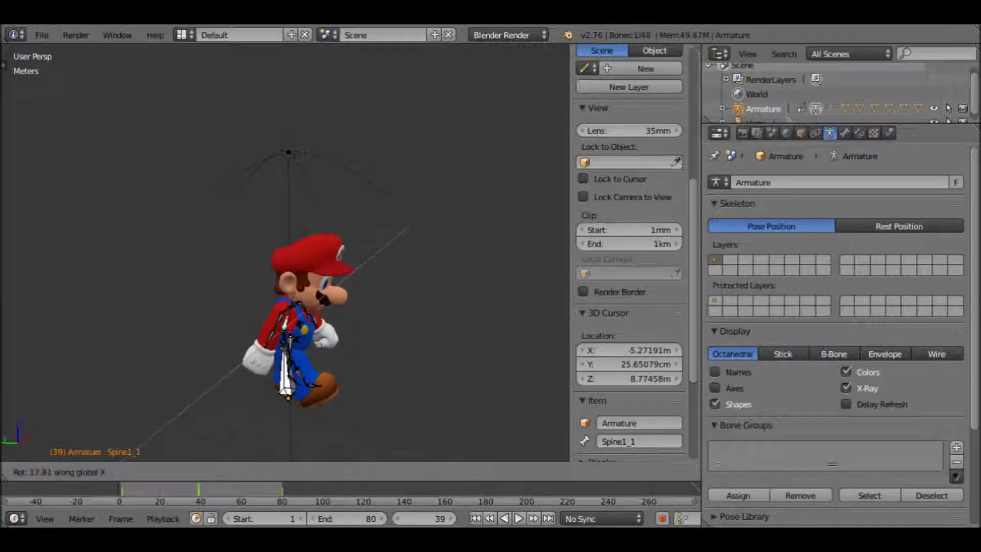
{"action": "key", "text": "Return"}
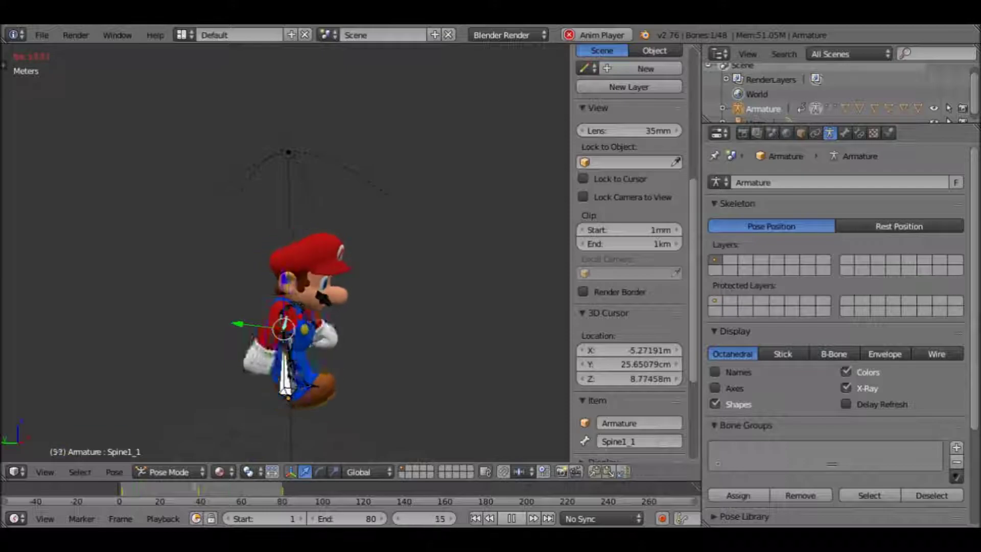
{"action": "key", "text": "alt+a"}
- Shorten the animation to end at frame 77 and play it back
{"action": "left_click", "coordinate": [347, 519]}
{"action": "type", "text": "77"}
{"action": "key", "text": "Return"}
{"action": "key", "text": "alt+a"}
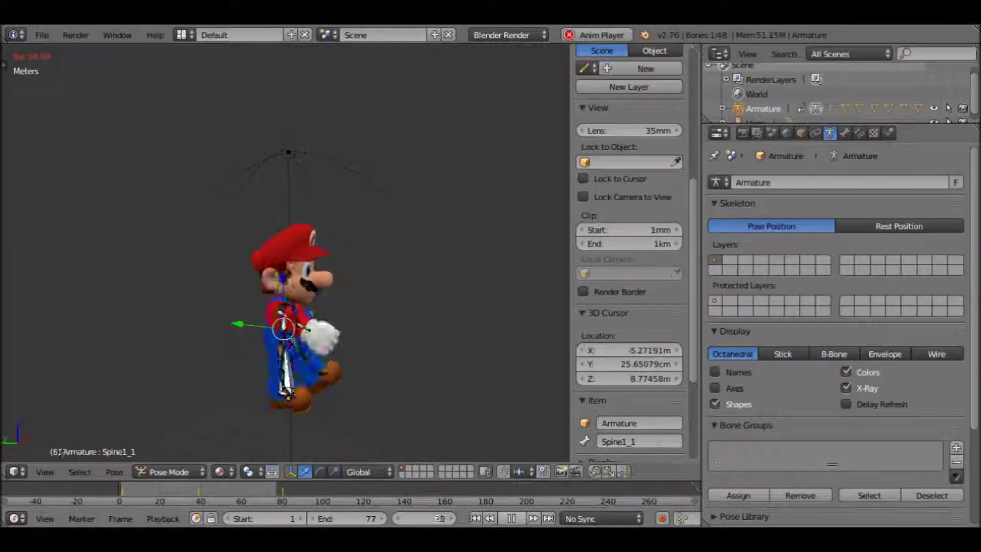
{"action": "key", "text": "alt+a"}
{"action": "middle_click_drag", "start_coordinate": [408, 255], "coordinate": [357, 256]}
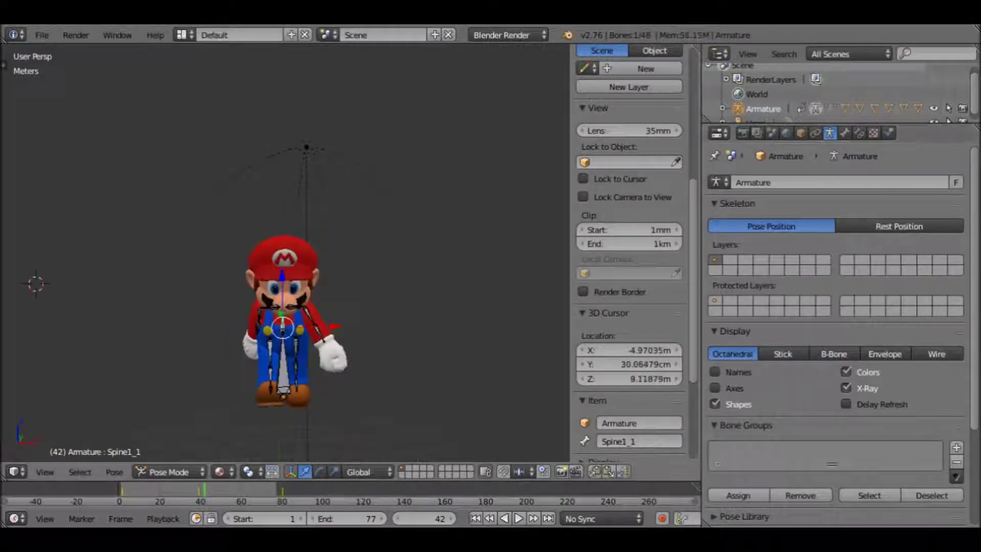
{"action": "scroll", "coordinate": [284, 307], "scroll_direction": "up", "scroll_amount": 5}
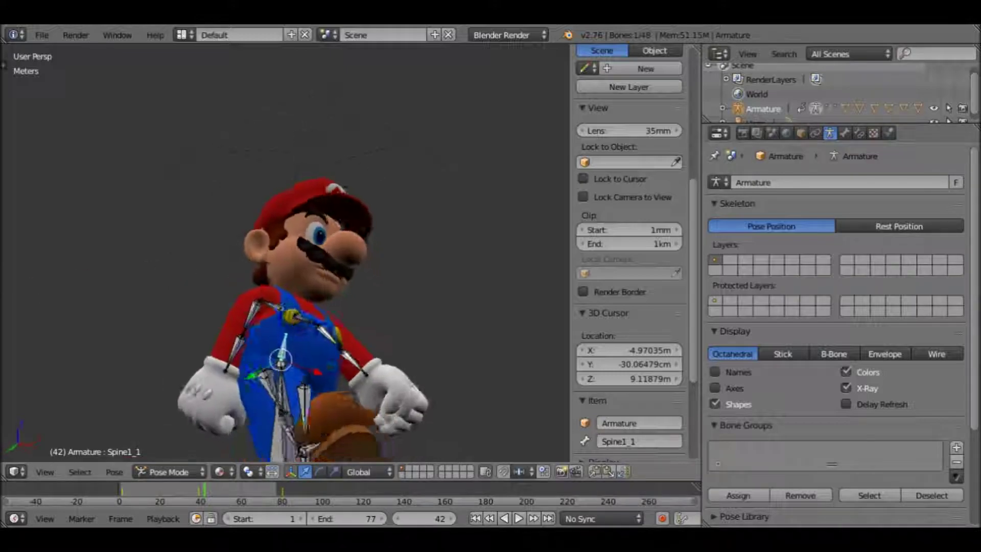
{"action": "middle_click_drag", "start_coordinate": [283, 306], "coordinate": [306, 297]}
{"action": "scroll", "coordinate": [283, 307], "scroll_direction": "down", "scroll_amount": 5}
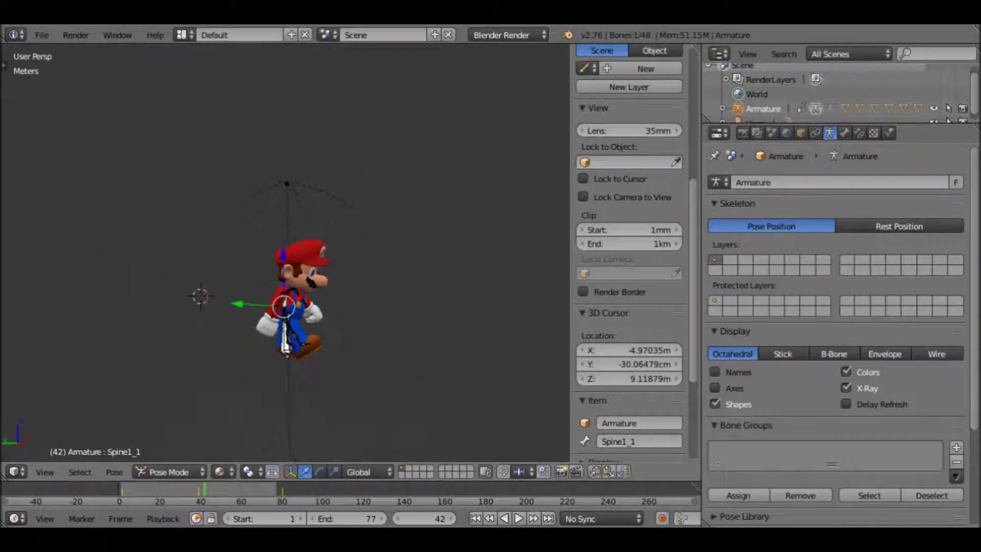
{"action": "key", "text": "shift+Left"}
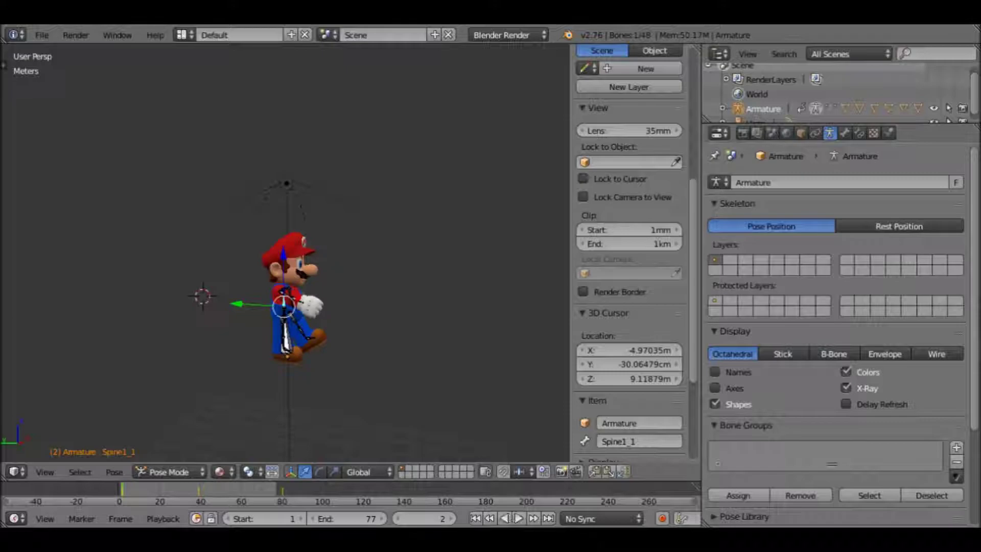
{"action": "scroll", "coordinate": [286, 251], "scroll_direction": "up", "scroll_amount": 2}
{"action": "scroll", "coordinate": [286, 250], "scroll_direction": "down", "scroll_amount": 3}
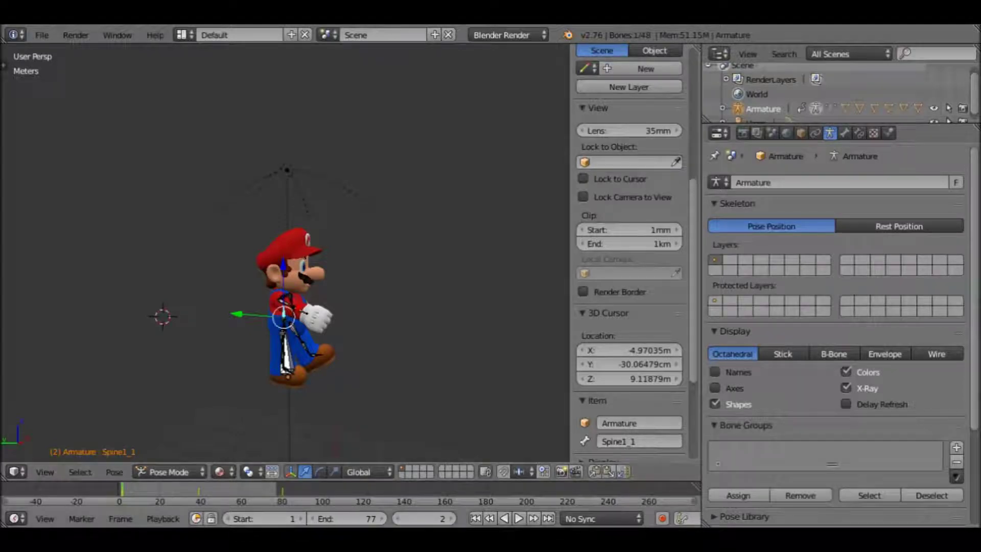
{"action": "key", "text": "alt+a"}
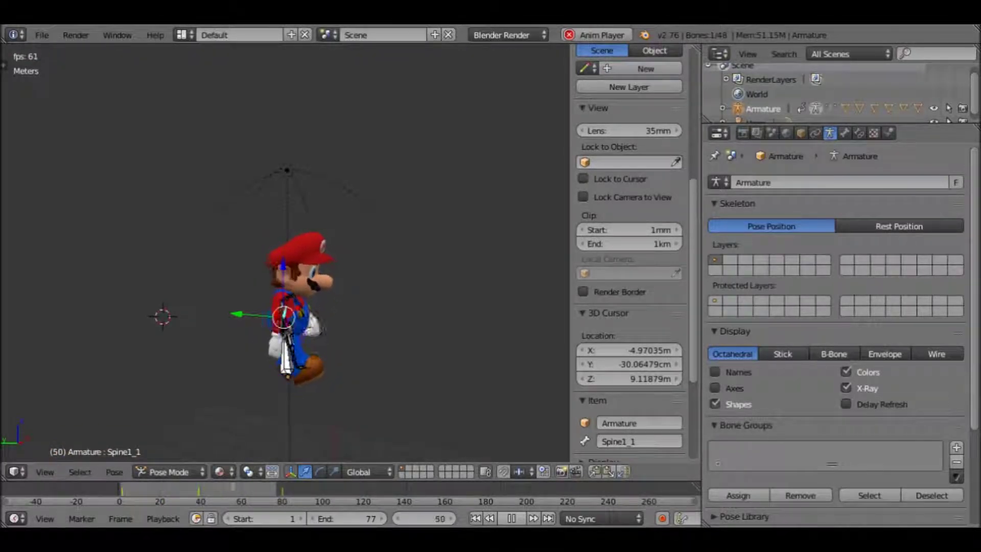
{"action": "key", "text": "alt+a"}
{"action": "middle_click_drag", "start_coordinate": [286, 255], "coordinate": [358, 256]}
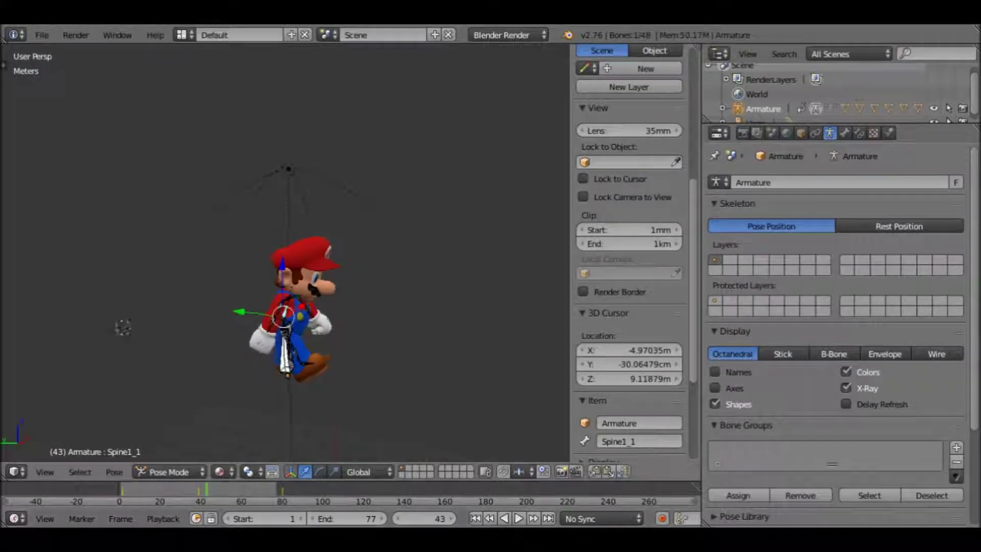
{"action": "middle_click_drag", "start_coordinate": [286, 255], "coordinate": [306, 240]}
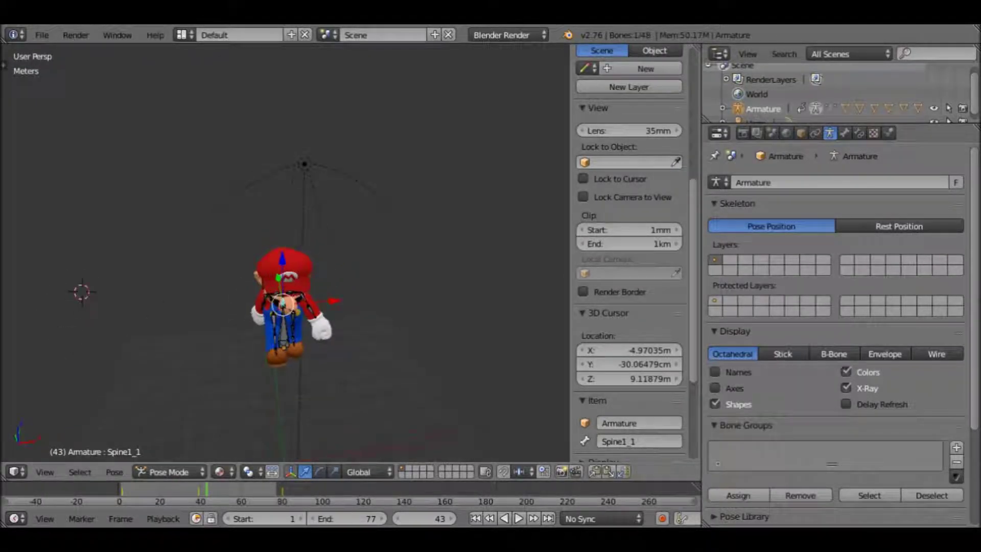
{"action": "scroll", "coordinate": [629, 230], "scroll_direction": "up", "scroll_amount": 2}
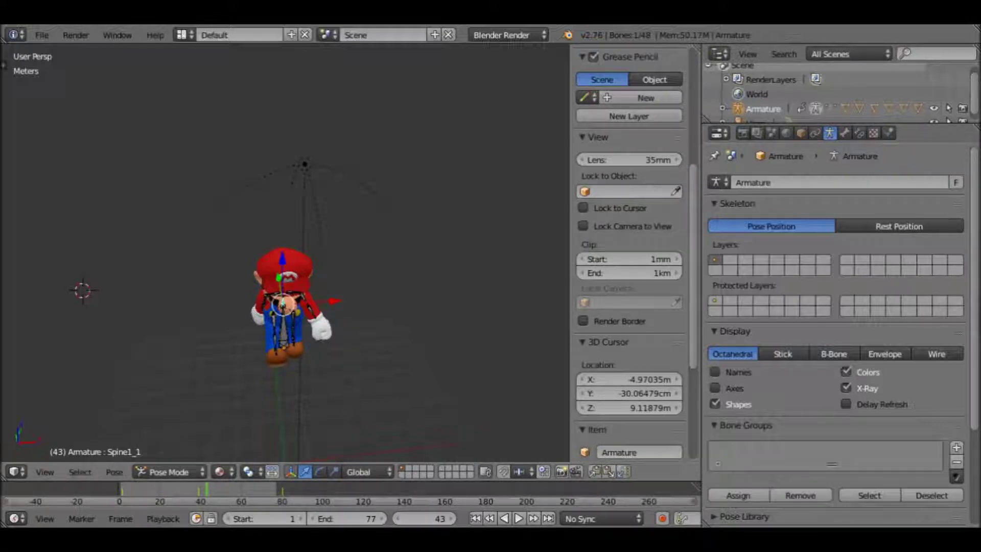
- Switch Mario from Pose Mode to Object Mode and view him from above
{"action": "left_click", "coordinate": [169, 472]}
{"action": "left_click", "coordinate": [164, 453]}
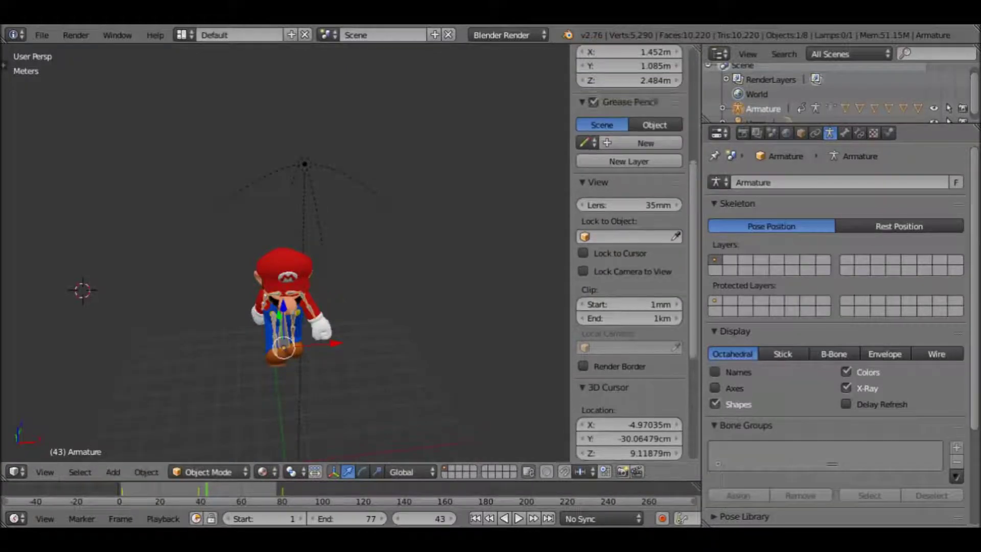
{"action": "middle_click_drag", "start_coordinate": [286, 286], "coordinate": [317, 327]}
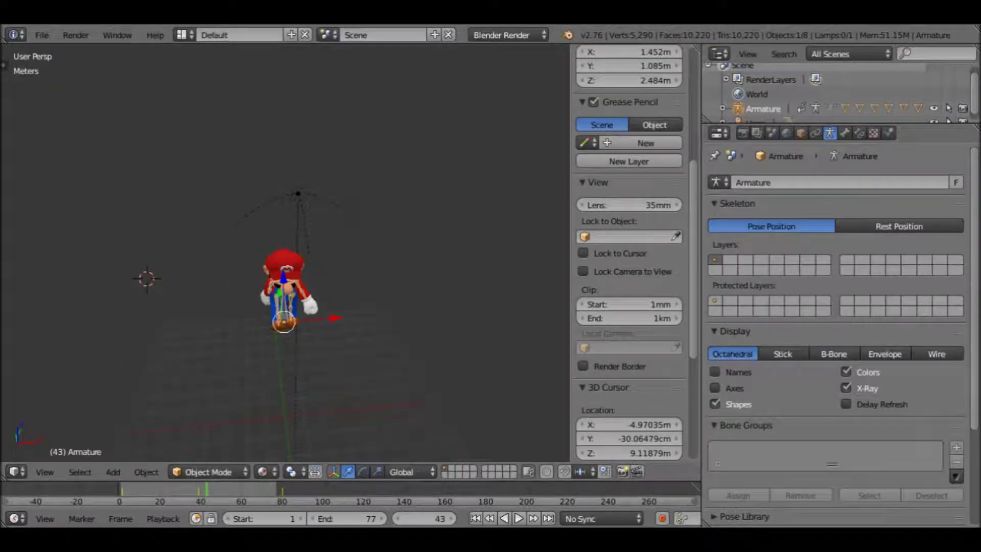
{"action": "scroll", "coordinate": [286, 307], "scroll_direction": "up", "scroll_amount": 2}
{"action": "scroll", "coordinate": [286, 307], "scroll_direction": "down", "scroll_amount": 2}
{"action": "scroll", "coordinate": [286, 306], "scroll_direction": "up", "scroll_amount": 2}
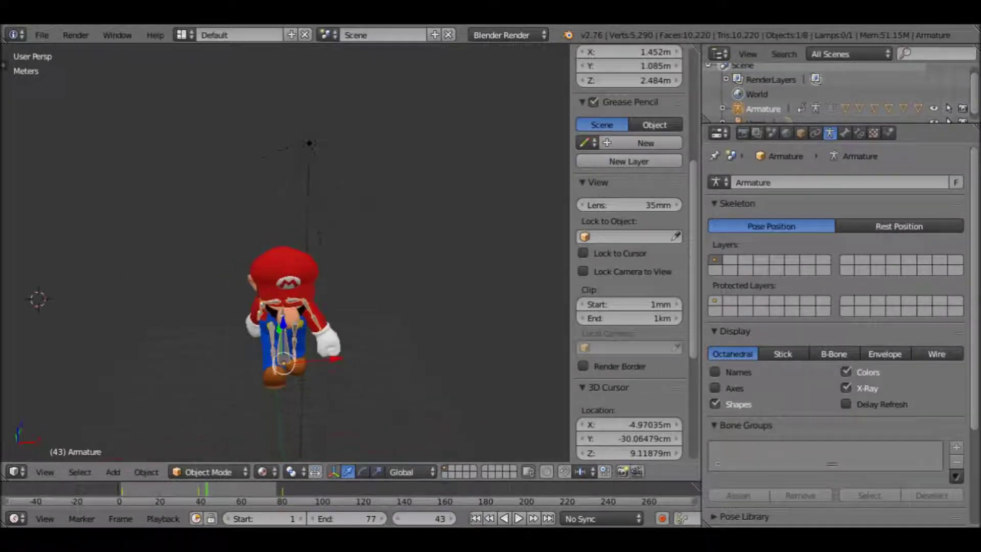
{"action": "scroll", "coordinate": [288, 327], "scroll_direction": "up", "scroll_amount": 2}
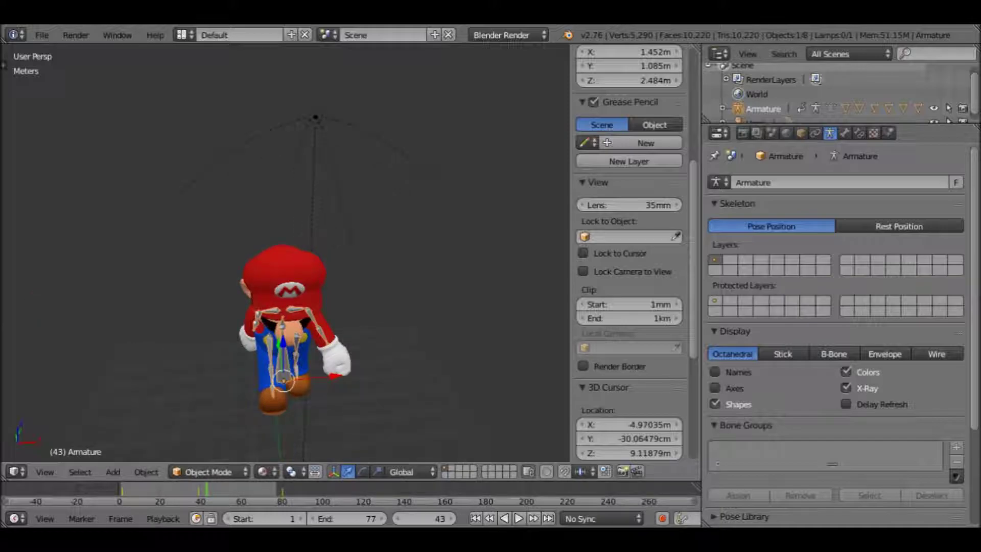
- Select Mario's body mesh plus Mario_face1 and bring up the File > Export formats
{"action": "right_click", "coordinate": [286, 332]}
{"action": "middle_click_drag", "start_coordinate": [286, 332], "coordinate": [296, 271]}
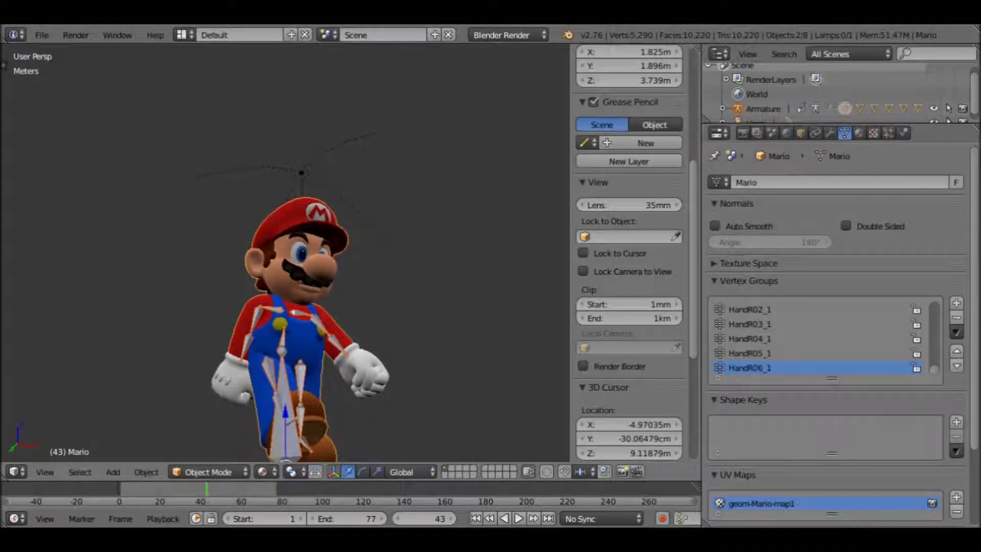
{"action": "right_click", "coordinate": [306, 245], "text": "shift"}
{"action": "mouse_move", "coordinate": [43, 208]}
{"action": "middle_mouse_down"}
{"action": "mouse_move", "coordinate": [32, 273]}
{"action": "mouse_move", "coordinate": [56, 279]}
{"action": "middle_mouse_up"}
{"action": "scroll", "coordinate": [628, 250], "scroll_direction": "up", "scroll_amount": 3}
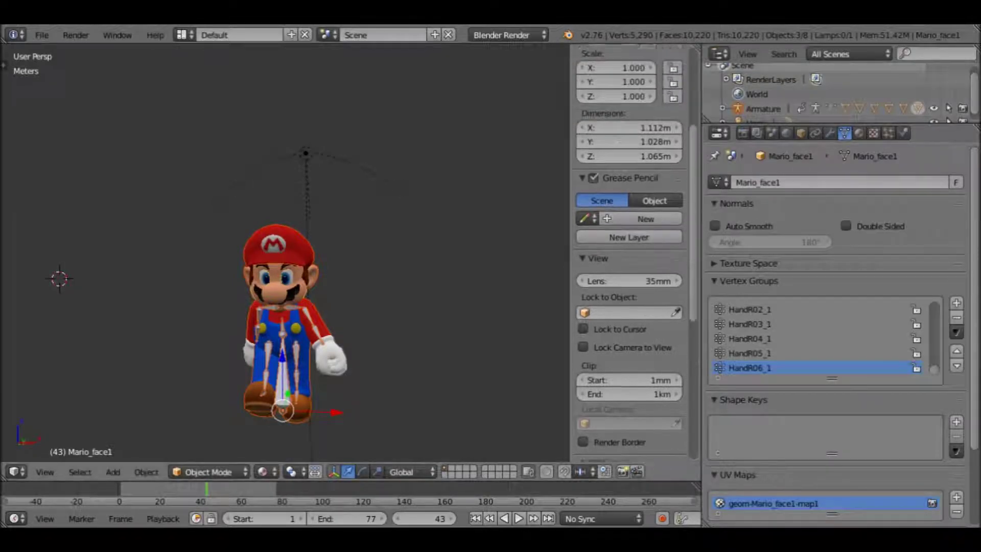
{"action": "scroll", "coordinate": [628, 251], "scroll_direction": "up", "scroll_amount": 6}
{"action": "scroll", "coordinate": [628, 251], "scroll_direction": "up", "scroll_amount": 1}
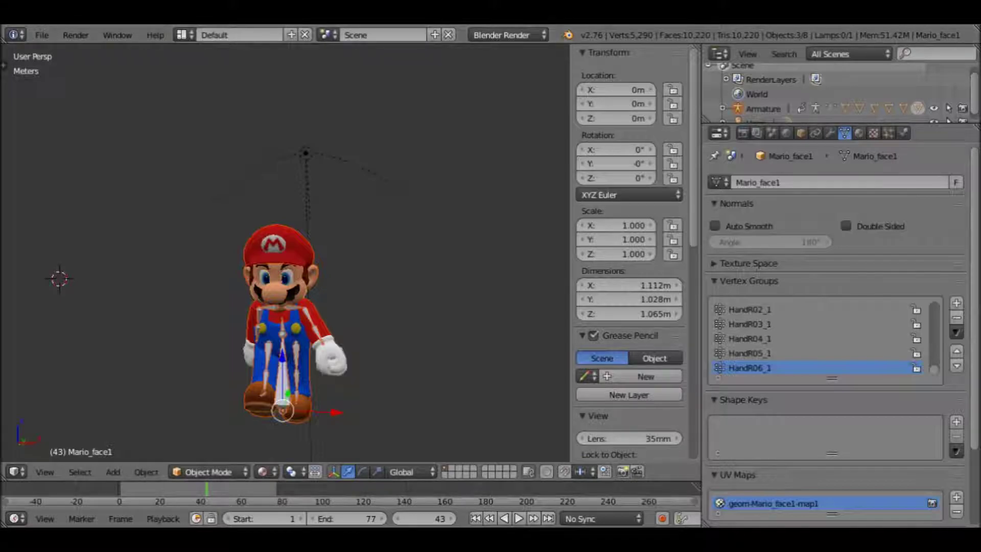
{"action": "left_click", "coordinate": [42, 35]}
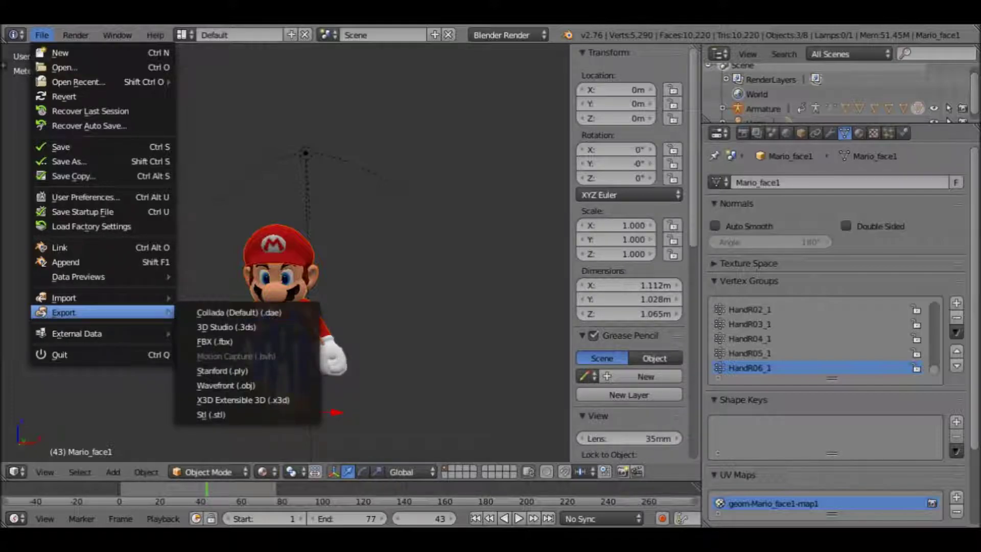
- Export Mario as an FBX file named mario_bewegung.fbx
{"action": "left_click", "coordinate": [214, 342]}
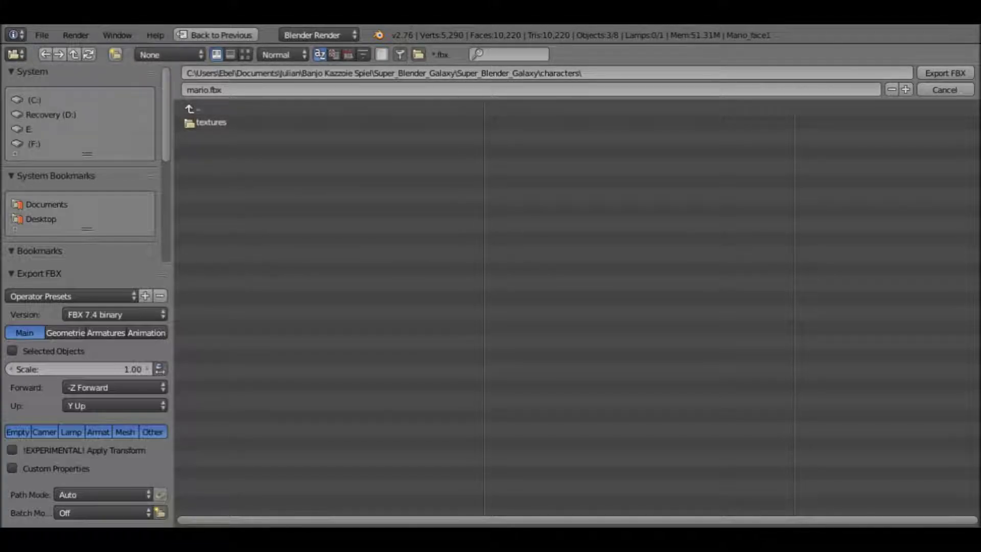
{"action": "left_click", "coordinate": [204, 90]}
{"action": "type", "text": "_bewegung"}
{"action": "key", "text": "Return"}
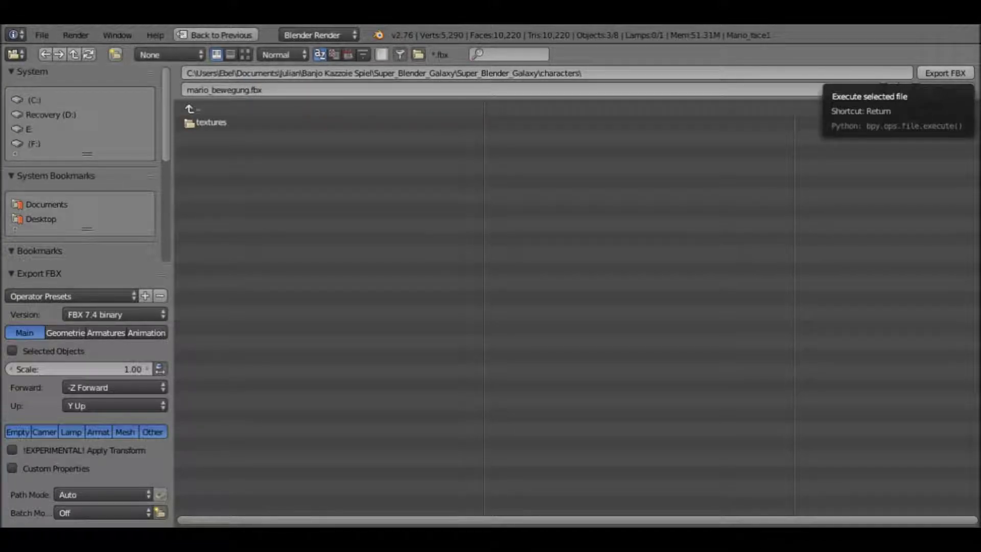
{"action": "left_click", "coordinate": [945, 73]}
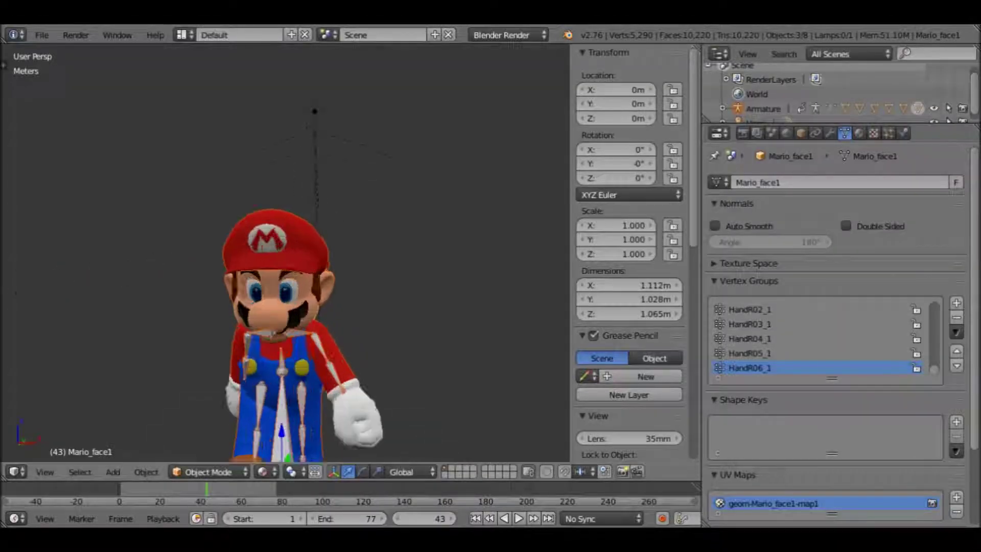
- Orbit the Blender viewport so Mario faces the view
{"action": "scroll", "coordinate": [286, 307], "scroll_direction": "down", "scroll_amount": 4}
{"action": "scroll", "coordinate": [286, 307], "scroll_direction": "up", "scroll_amount": 1}
{"action": "scroll", "coordinate": [286, 306], "scroll_direction": "down", "scroll_amount": 1}
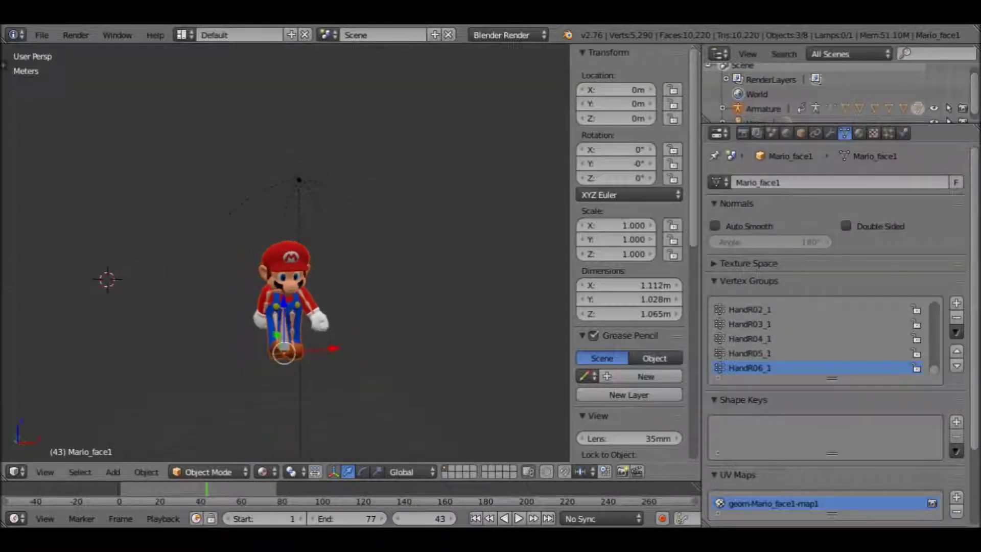
{"action": "middle_click_drag", "start_coordinate": [286, 307], "coordinate": [294, 301]}
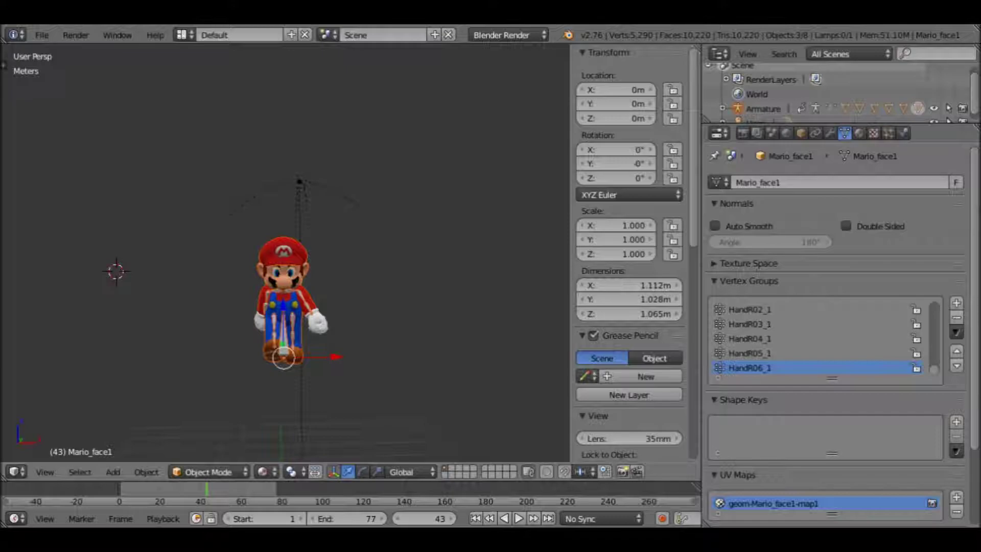
{"action": "middle_click_drag", "start_coordinate": [293, 301], "coordinate": [296, 300]}
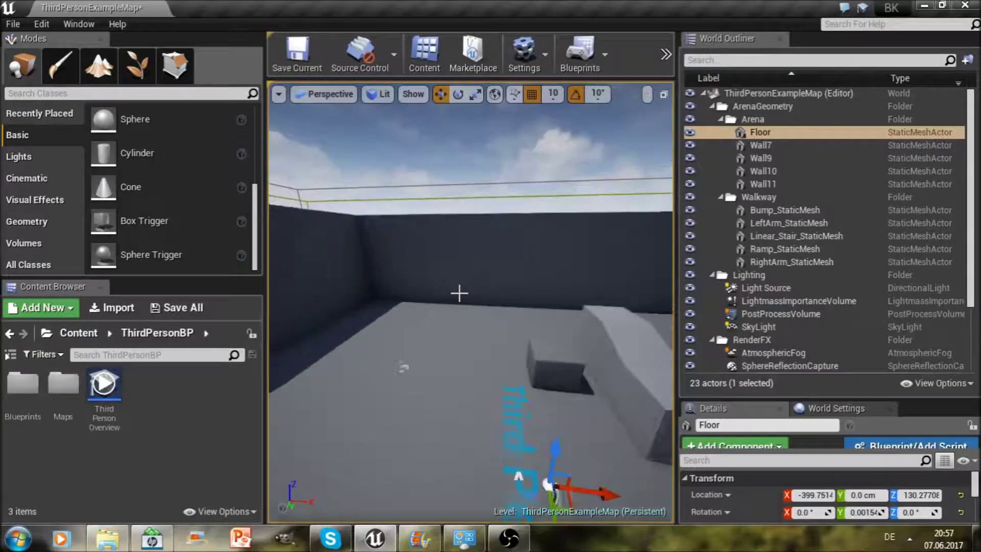
{"action": "right_click_drag", "start_coordinate": [470, 306], "coordinate": [419, 311]}
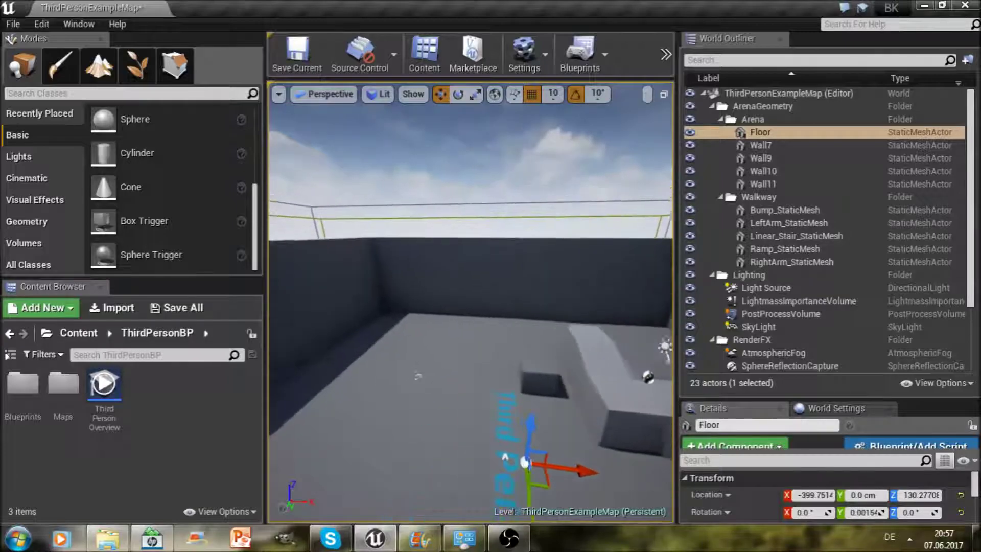
{"action": "right_click_drag", "start_coordinate": [464, 358], "coordinate": [409, 367]}
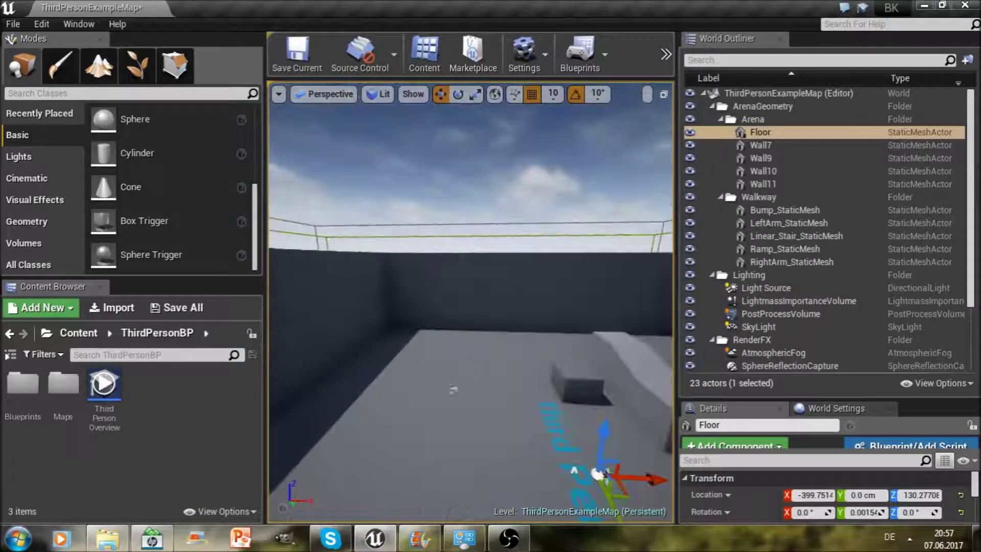
{"action": "mouse_move", "coordinate": [404, 282]}
{"action": "right_mouse_down"}
{"action": "mouse_move", "coordinate": [449, 306]}
{"action": "mouse_move", "coordinate": [409, 312]}
{"action": "right_mouse_up"}
{"action": "right_click_drag", "start_coordinate": [432, 395], "coordinate": [435, 393]}
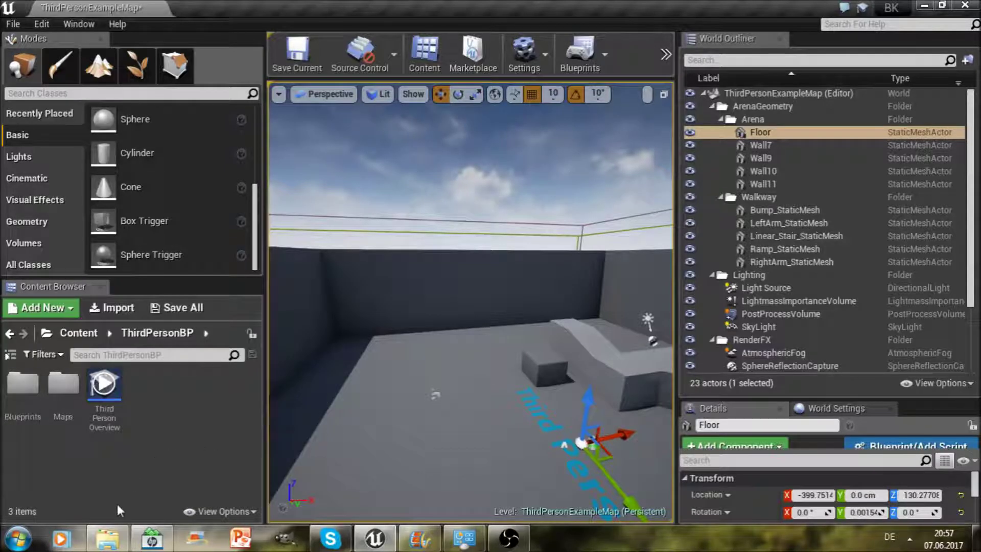
- Select Mario_walk.fbx in the Mario Explorer folder and drag it over to Unreal
{"action": "left_click", "coordinate": [108, 538]}
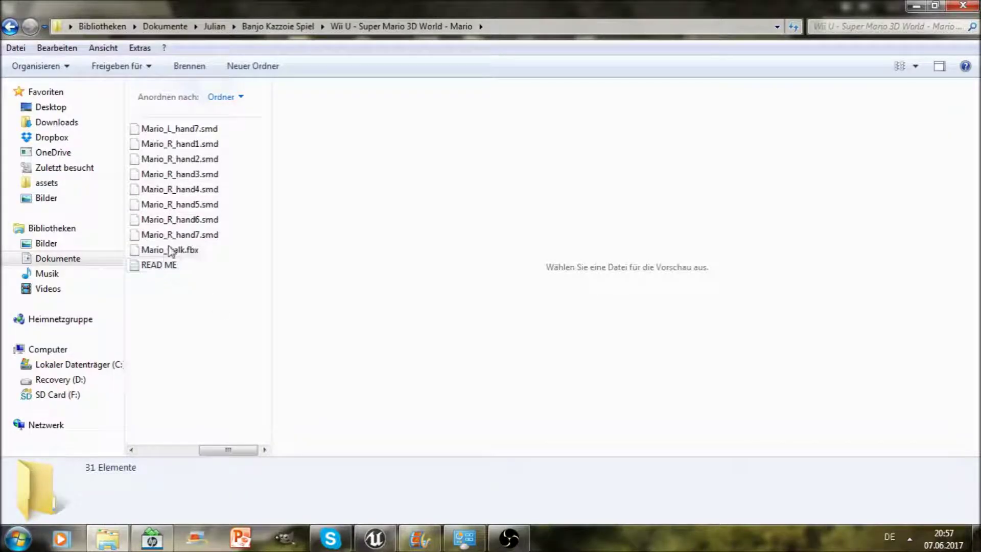
{"action": "left_click", "coordinate": [171, 251]}
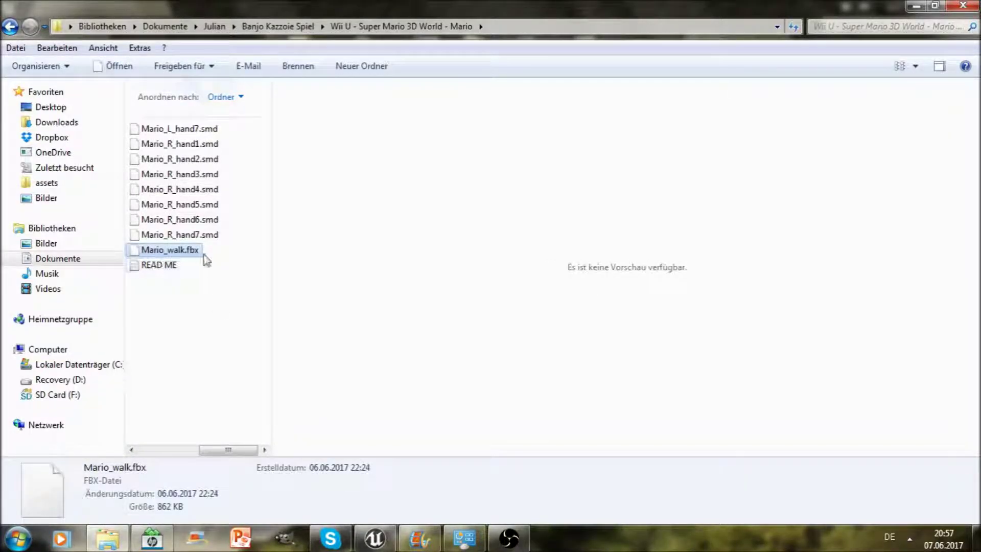
{"action": "left_click_drag", "start_coordinate": [191, 252], "coordinate": [241, 459]}
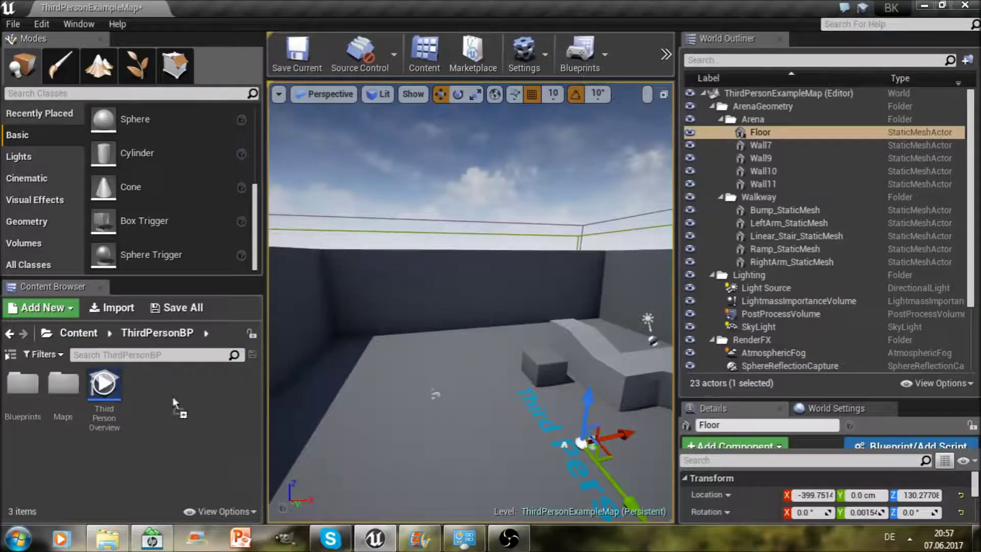
- Import Mario_walk.fbx into ThirdPersonBP with Import Animations left enabled
{"action": "left_click_drag", "start_coordinate": [164, 391], "coordinate": [163, 391]}
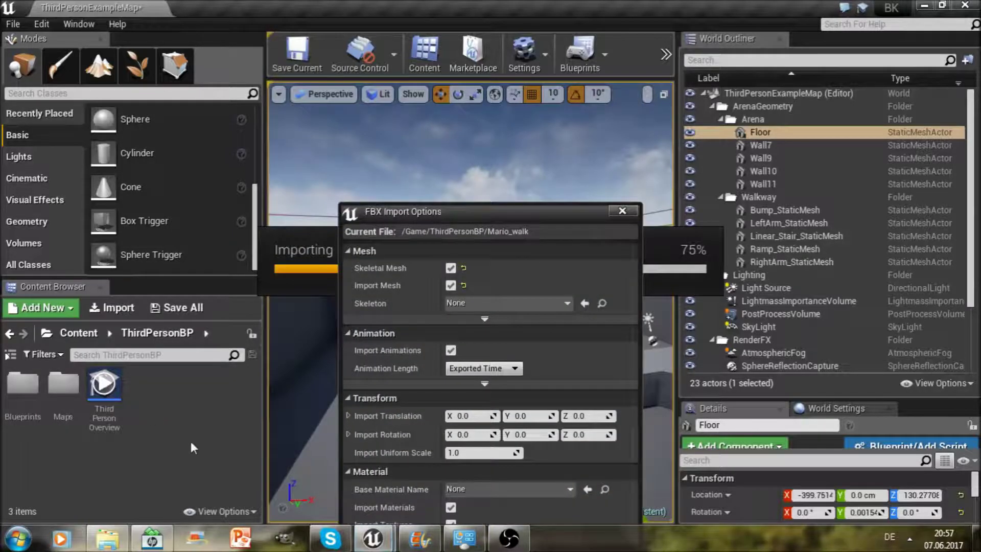
{"action": "left_click_drag", "start_coordinate": [535, 211], "coordinate": [522, 131]}
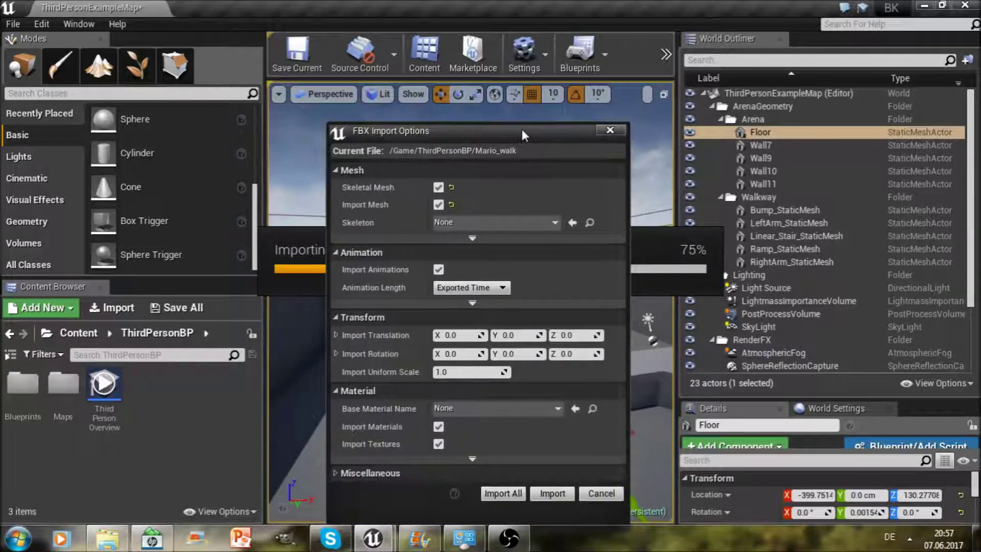
{"action": "left_click", "coordinate": [439, 269]}
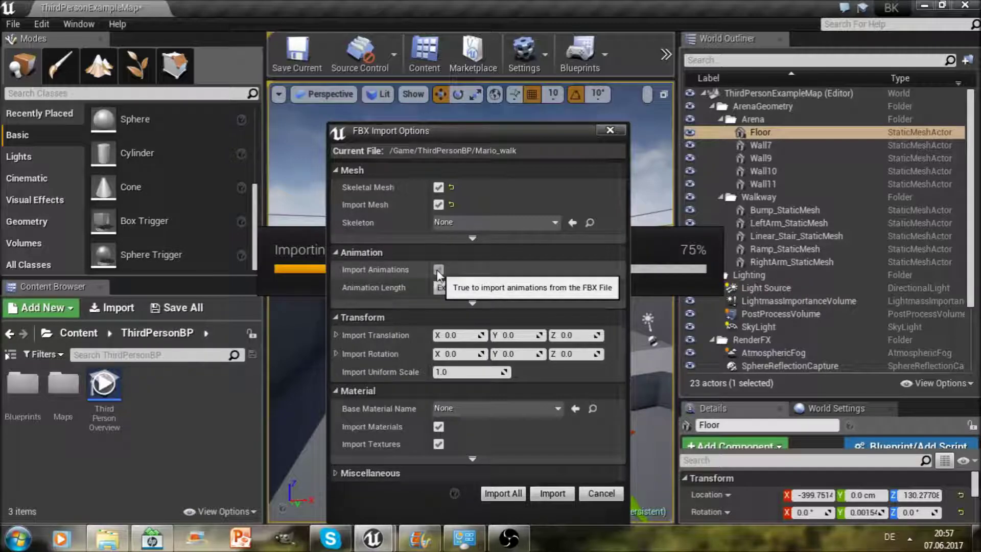
{"action": "left_click", "coordinate": [438, 270]}
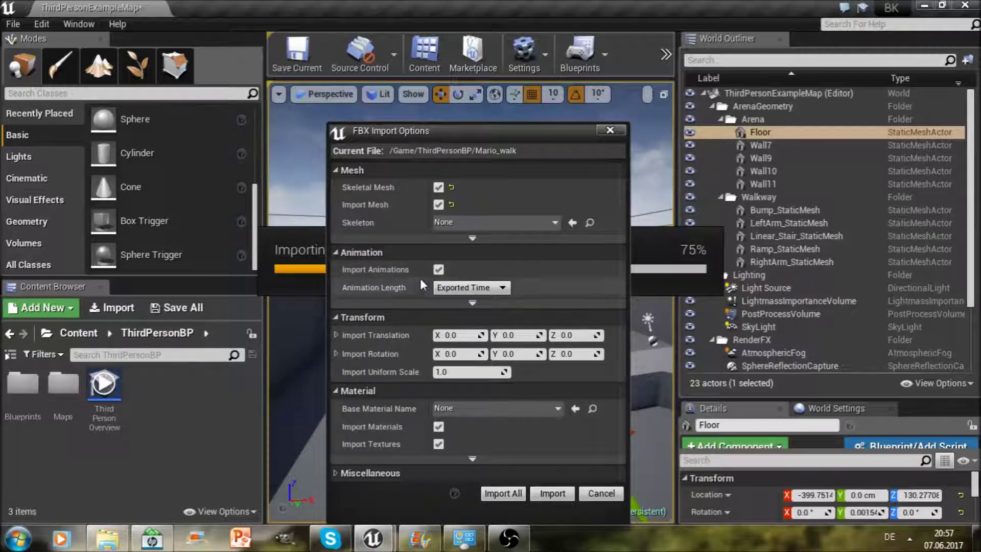
{"action": "left_click", "coordinate": [556, 495]}
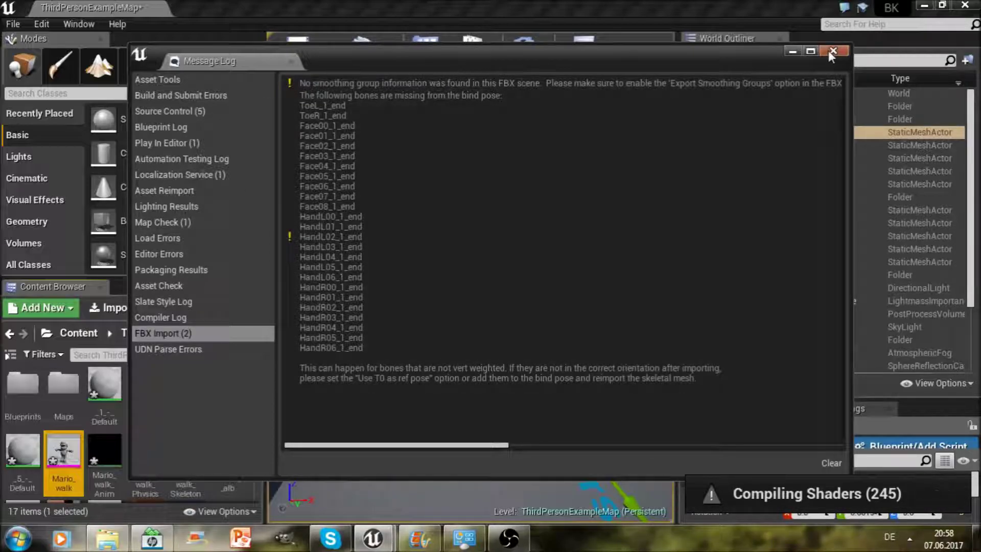
- Close the import Message Log and open the Mario_walk skeletal mesh
{"action": "left_click", "coordinate": [828, 50]}
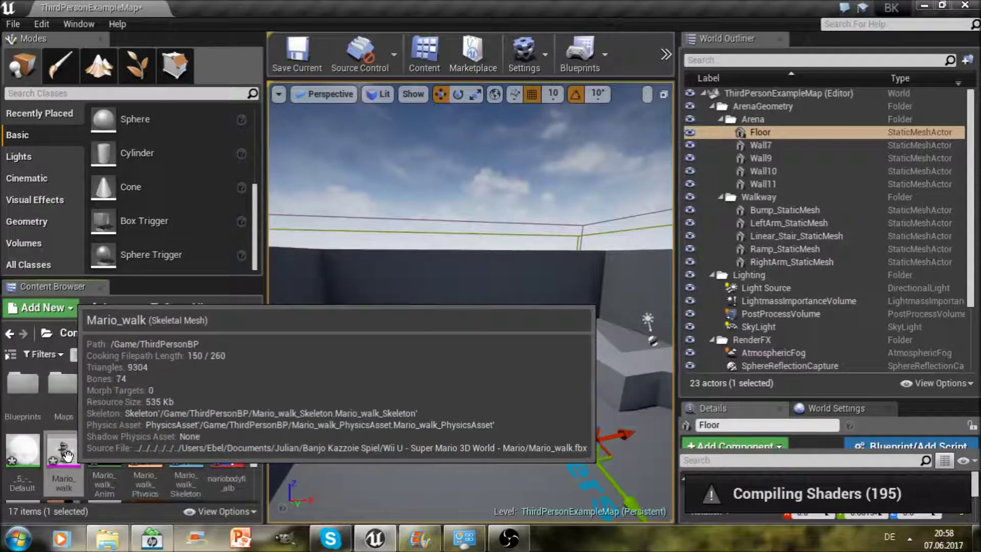
{"action": "double_click", "coordinate": [57, 464]}
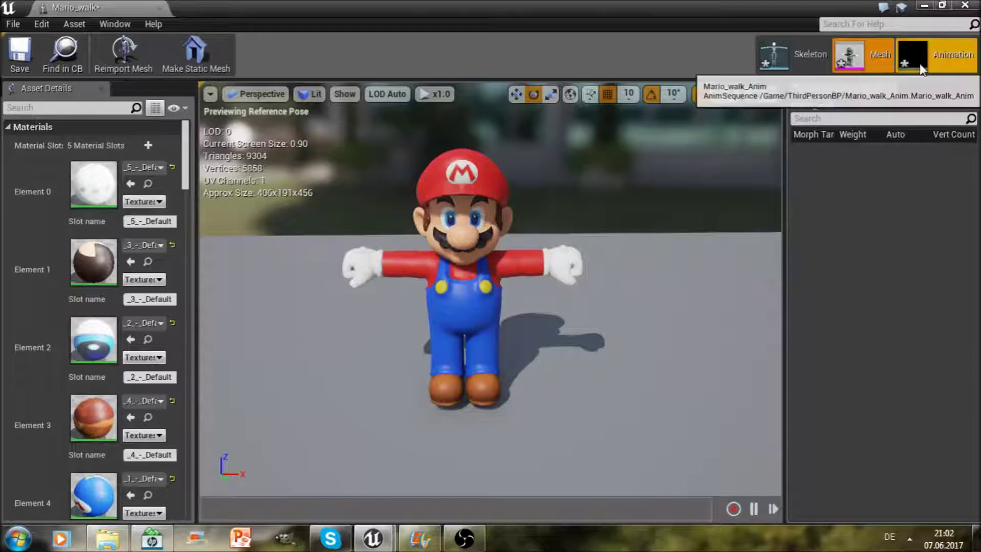
- Preview the Mario_walk_Anim walk cycle, then inspect the skeleton's HandR_1 bone
{"action": "left_click", "coordinate": [921, 69]}
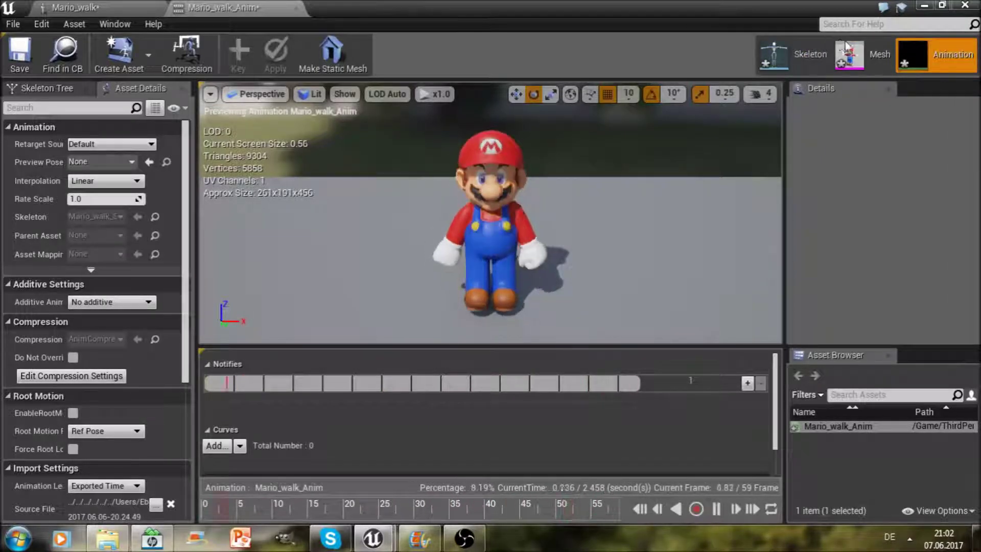
{"action": "left_click", "coordinate": [796, 53]}
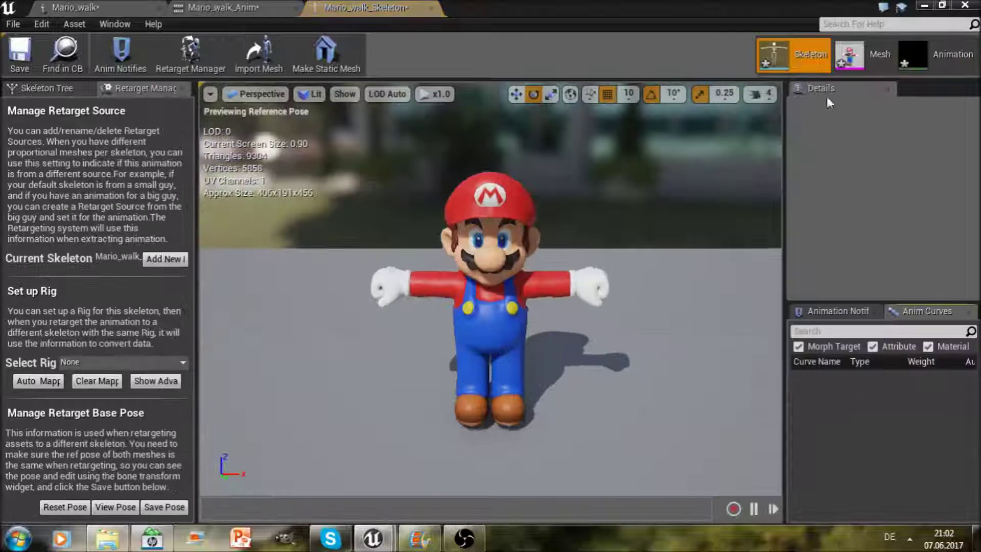
{"action": "left_click", "coordinate": [405, 288]}
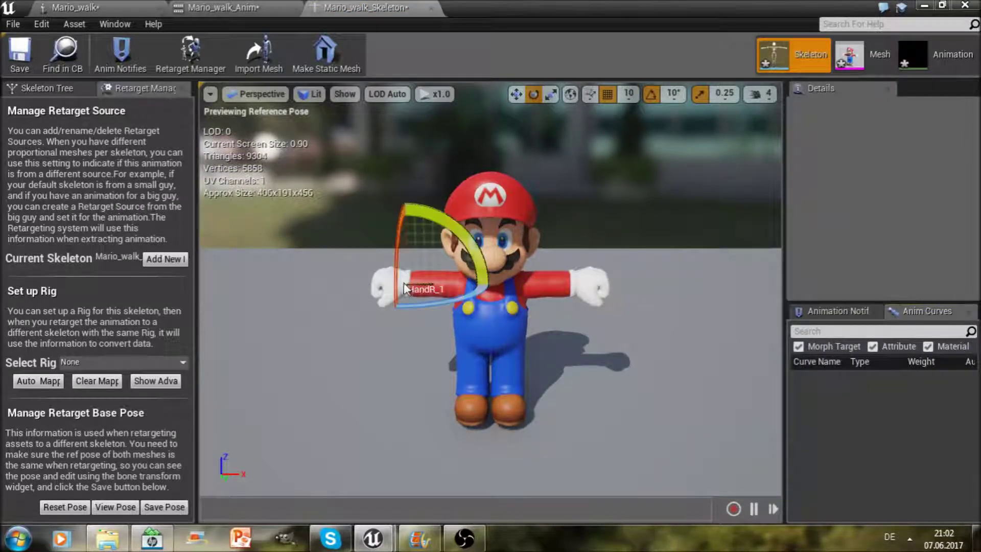
{"action": "right_click_drag", "start_coordinate": [411, 303], "coordinate": [257, 171]}
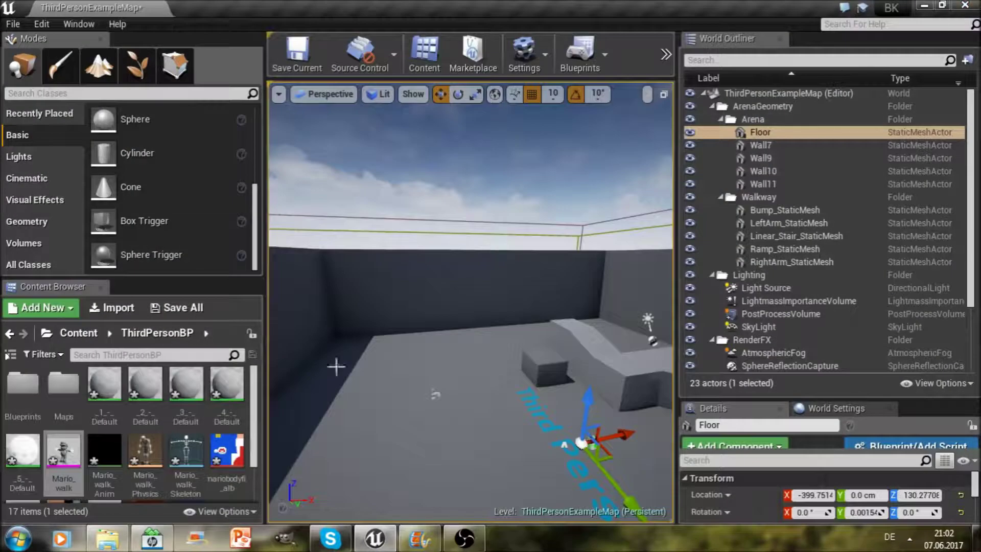
- Place Mario_walk in the level as Mario_walk2 and frame it in view
{"action": "scroll", "coordinate": [254, 472], "scroll_direction": "down", "scroll_amount": 2}
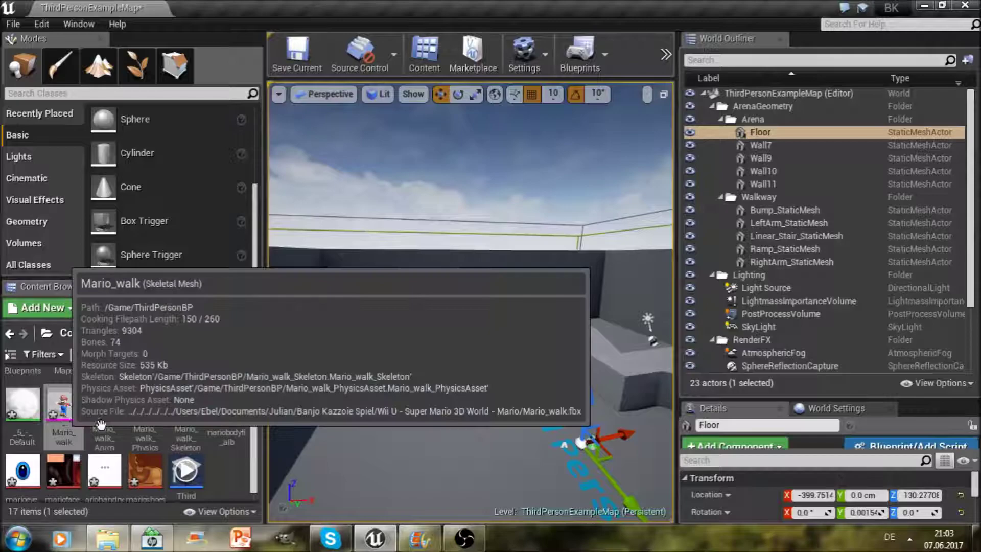
{"action": "left_click_drag", "start_coordinate": [63, 406], "coordinate": [415, 414]}
{"action": "scroll", "coordinate": [414, 415], "scroll_direction": "up", "scroll_amount": 4}
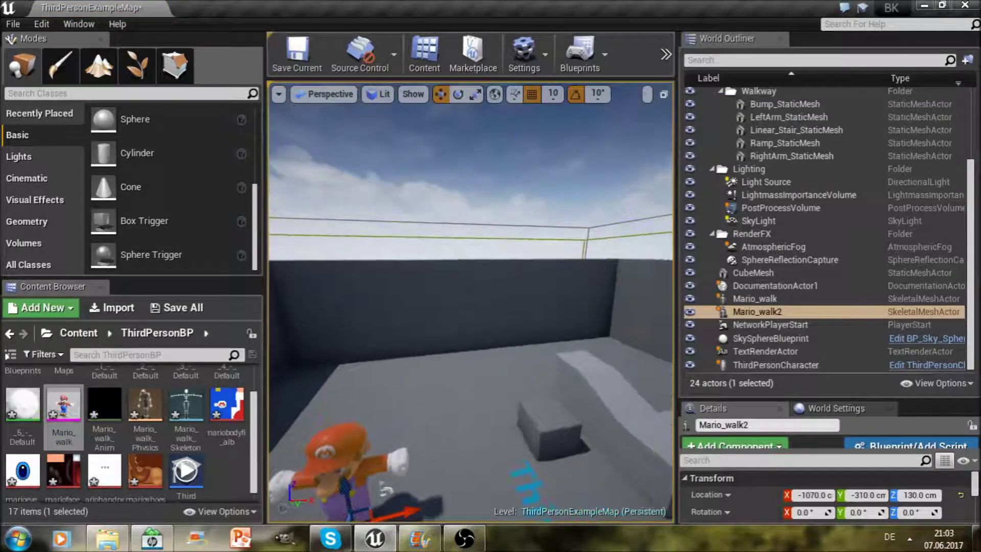
{"action": "scroll", "coordinate": [422, 431], "scroll_direction": "up", "scroll_amount": 2}
{"action": "scroll", "coordinate": [420, 271], "scroll_direction": "up", "scroll_amount": 4}
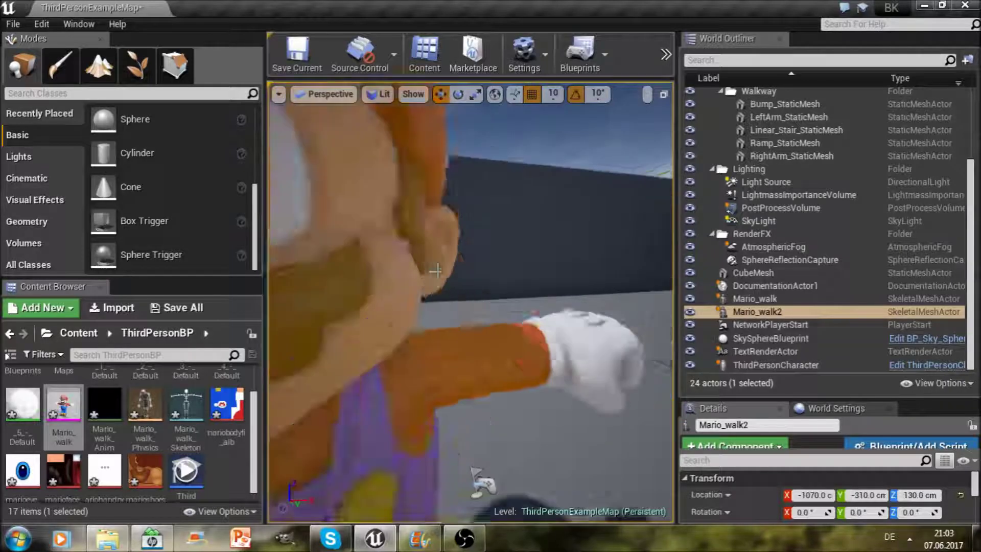
{"action": "key", "text": "f"}
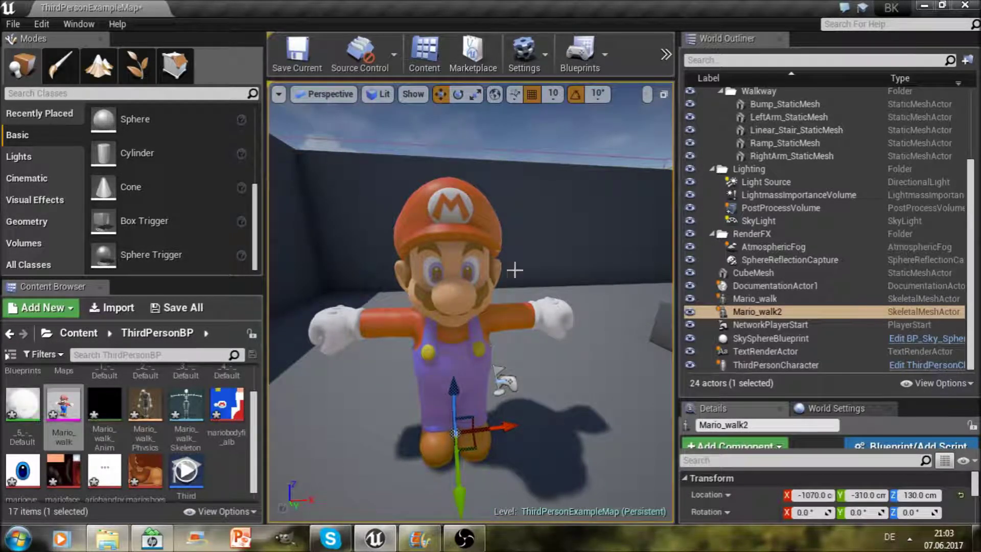
- Zoom around Mario on the arena floor, then select the Wall10 actor
{"action": "scroll", "coordinate": [514, 269], "scroll_direction": "down", "scroll_amount": 2}
{"action": "scroll", "coordinate": [513, 269], "scroll_direction": "down", "scroll_amount": 2}
{"action": "scroll", "coordinate": [510, 264], "scroll_direction": "up", "scroll_amount": 3}
{"action": "scroll", "coordinate": [507, 258], "scroll_direction": "up", "scroll_amount": 5}
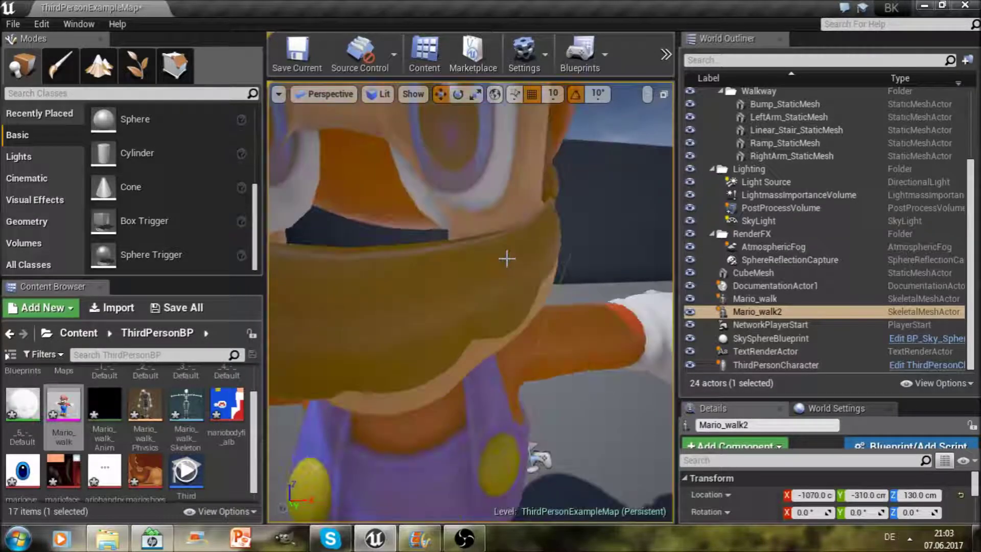
{"action": "scroll", "coordinate": [506, 259], "scroll_direction": "down", "scroll_amount": 3}
{"action": "scroll", "coordinate": [505, 259], "scroll_direction": "down", "scroll_amount": 2}
{"action": "scroll", "coordinate": [503, 258], "scroll_direction": "down", "scroll_amount": 2}
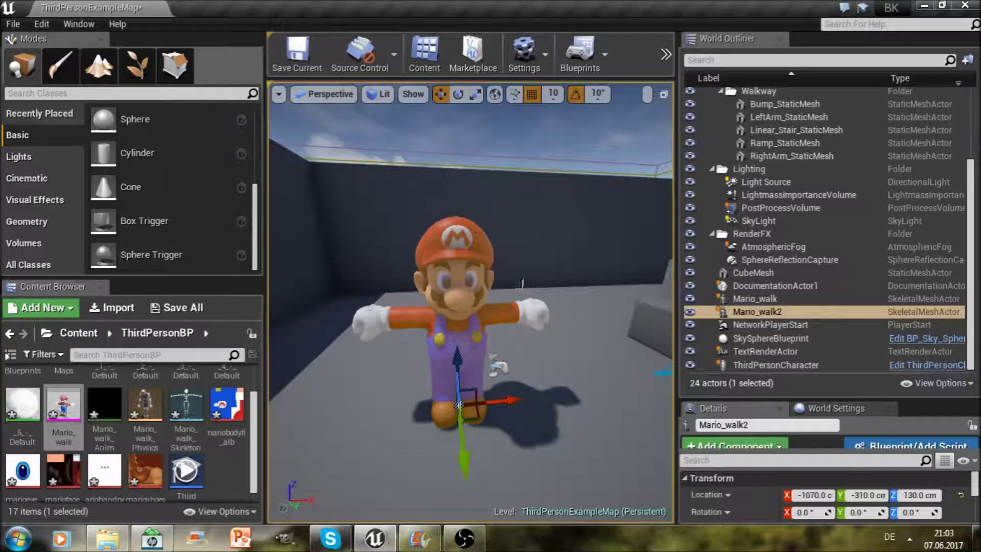
{"action": "scroll", "coordinate": [522, 282], "scroll_direction": "down", "scroll_amount": 2}
{"action": "right_click", "coordinate": [636, 318]}
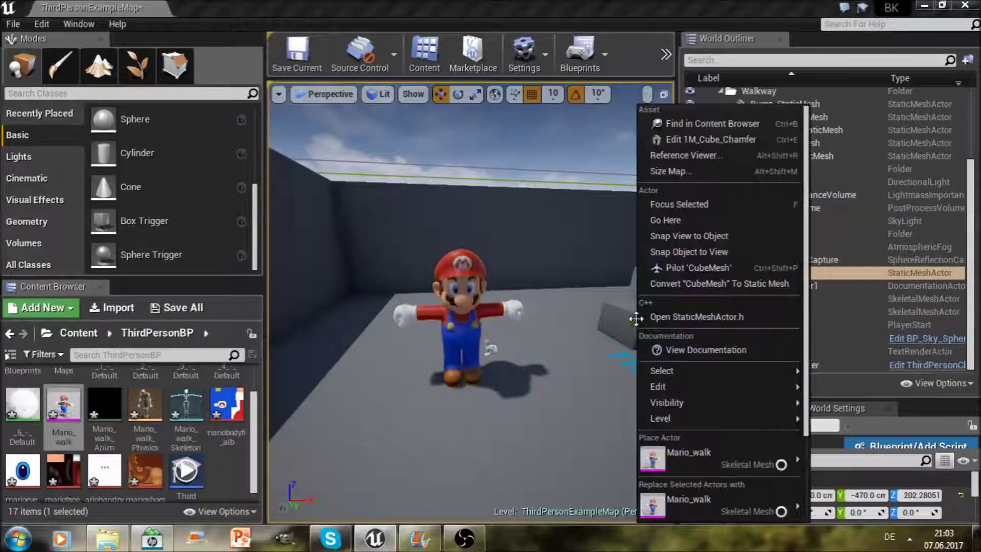
{"action": "left_click", "coordinate": [449, 211]}
{"action": "left_click", "coordinate": [324, 194]}
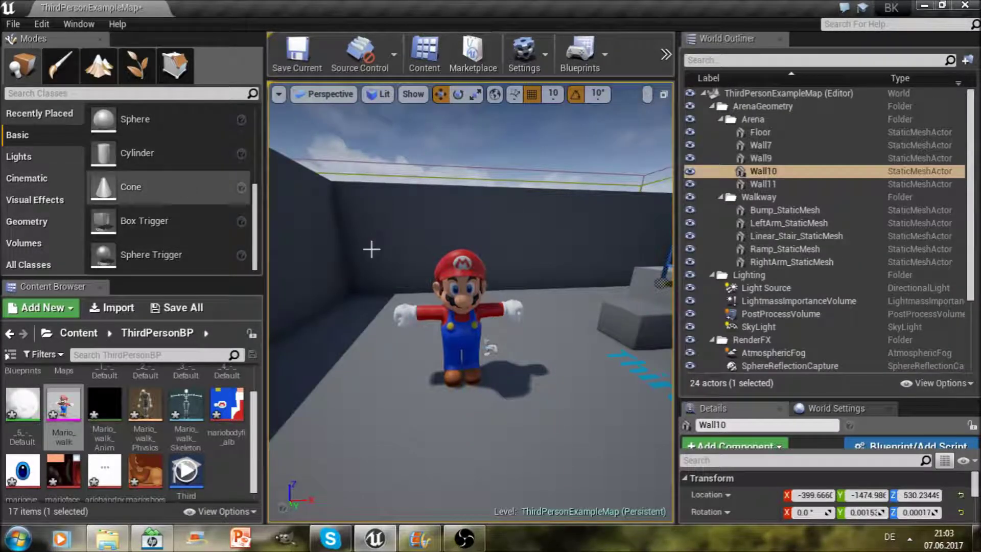